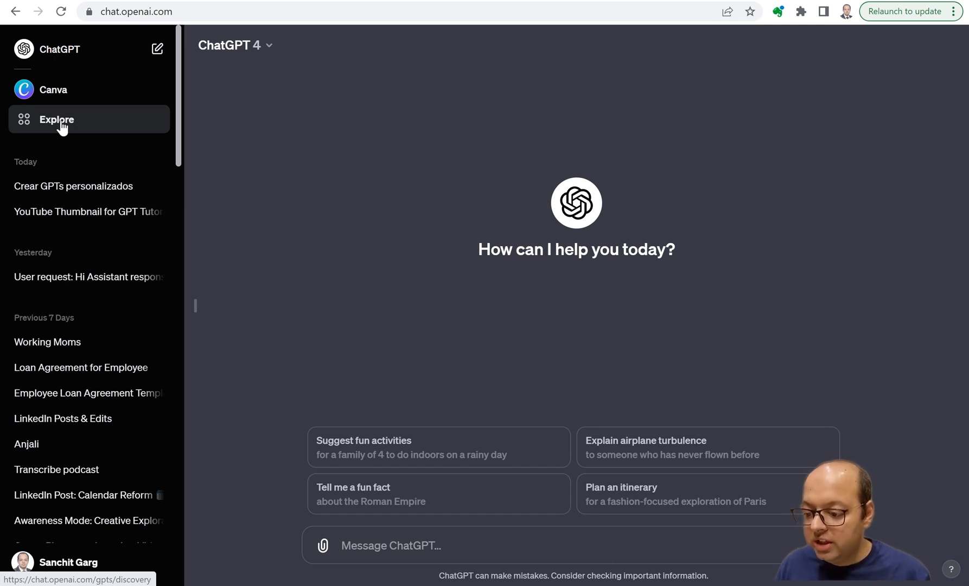
Start creating a new GPT and begin the GPT Builder message with "I will share transcripts of Sam Altman and Andrew Ng with you".
click(62, 125)
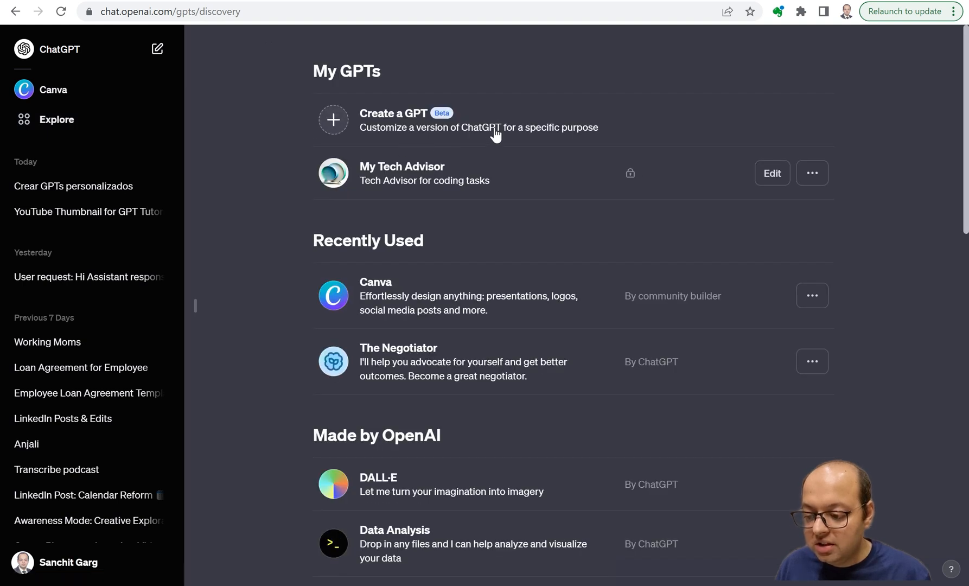
click(337, 124)
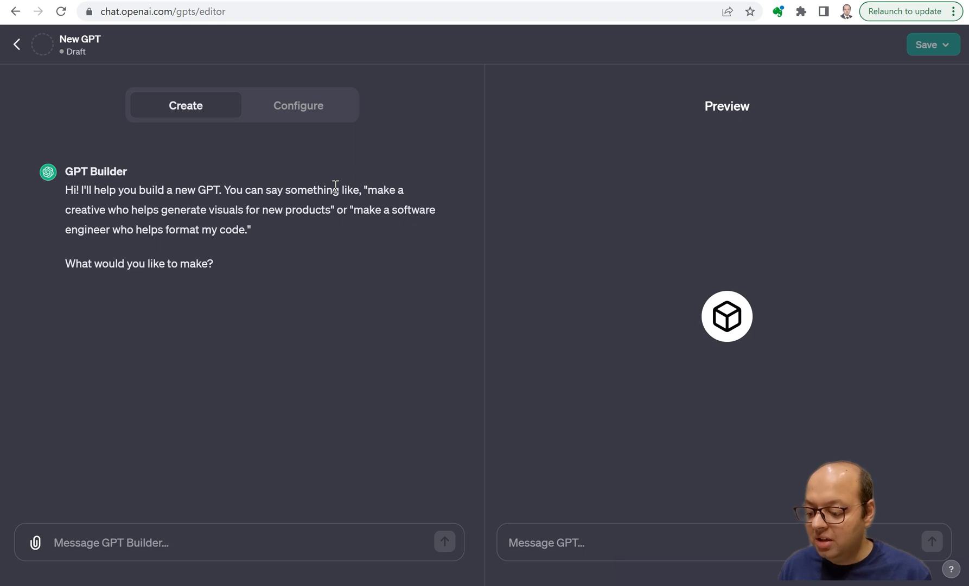
click(187, 537)
text(I)
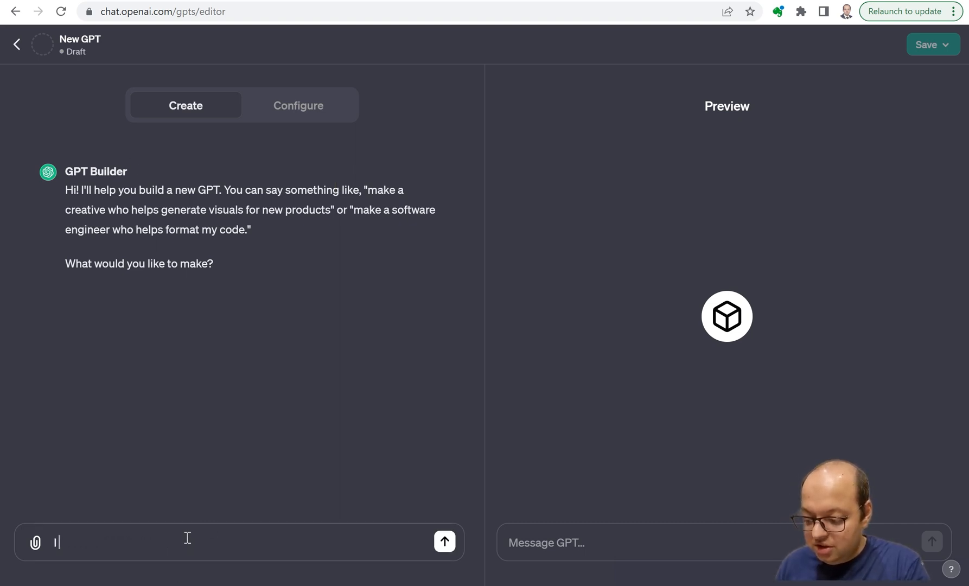
text( will shar)
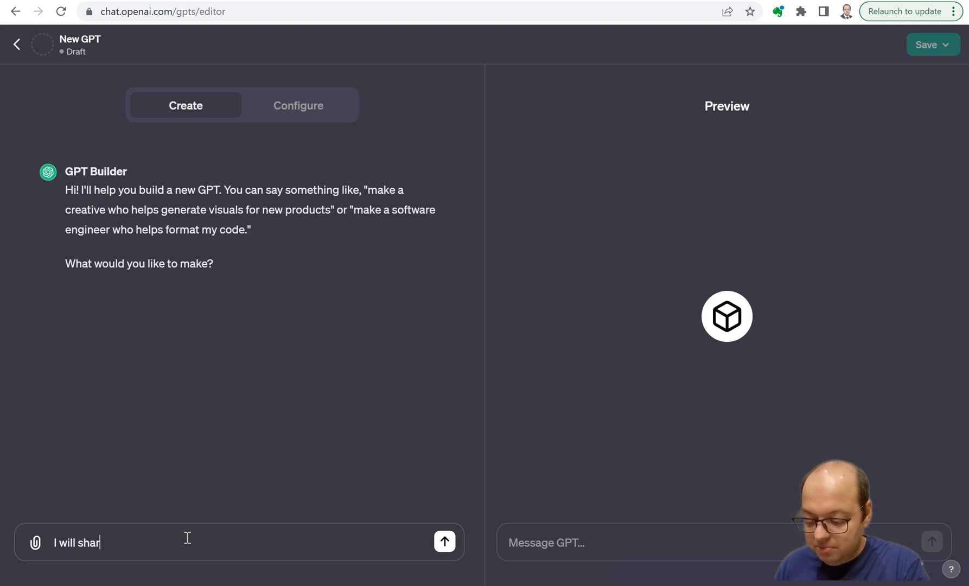
text(e transcripts of)
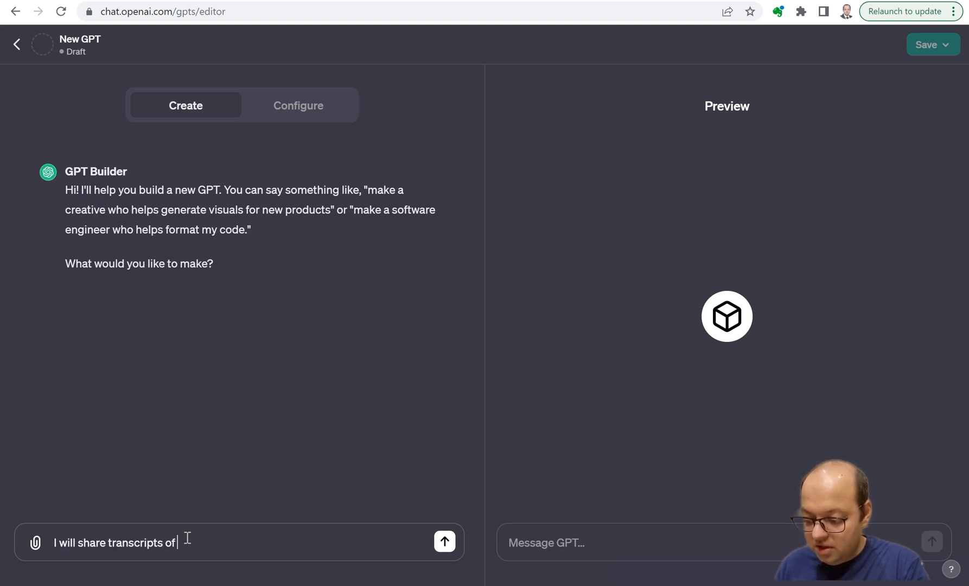
text( Sam Al)
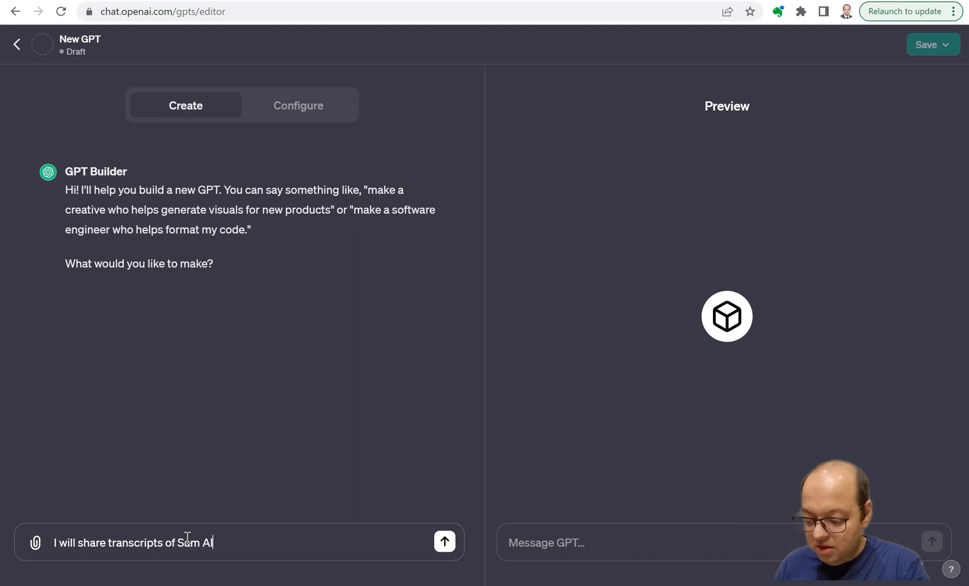
text(tman and ANdrew Ng with you. I wan)
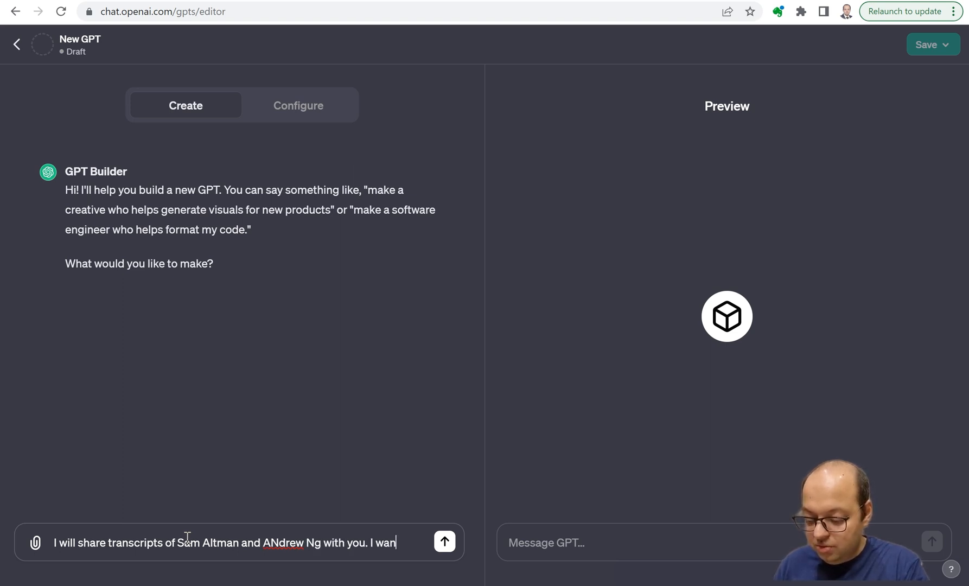
text(t you to ac)
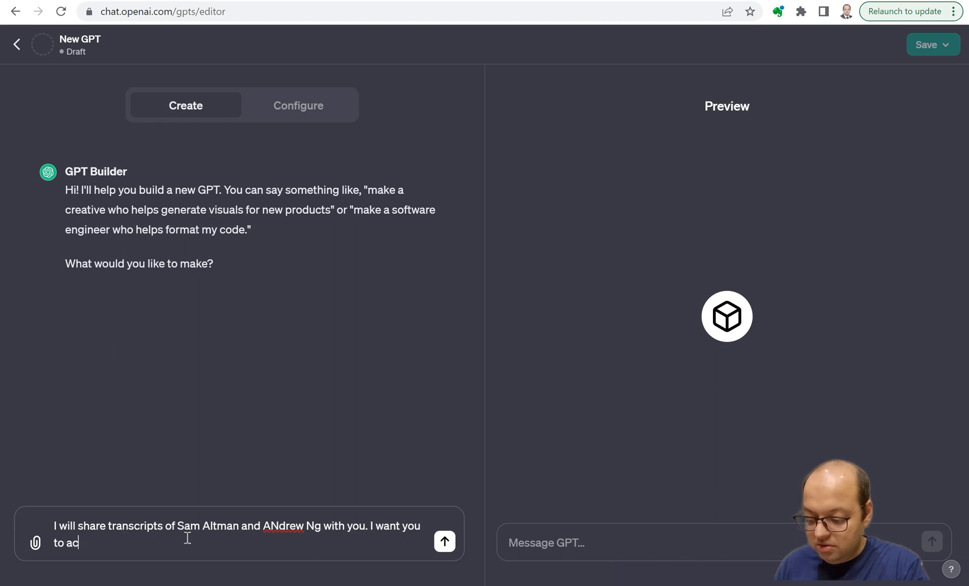
text(t as my )
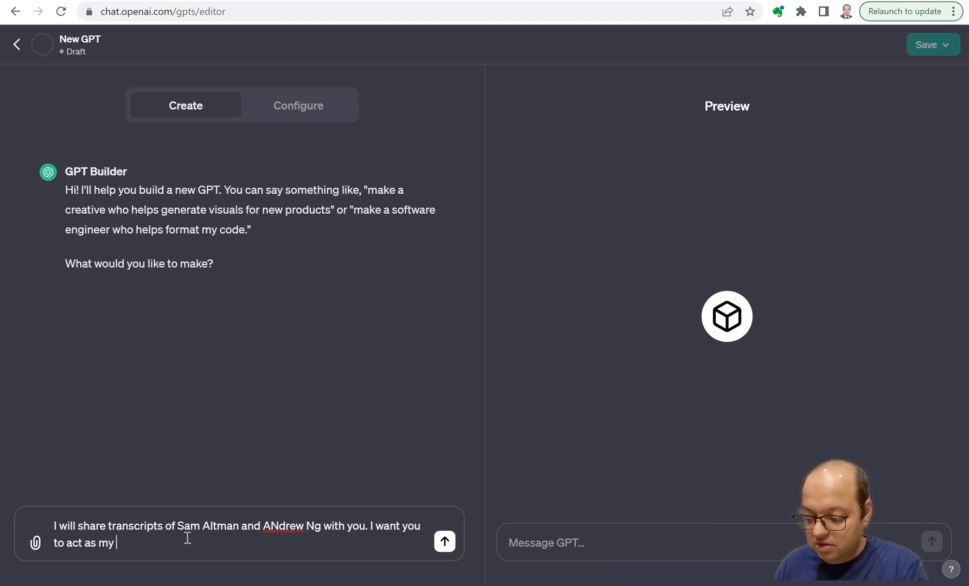
text(advisor as )
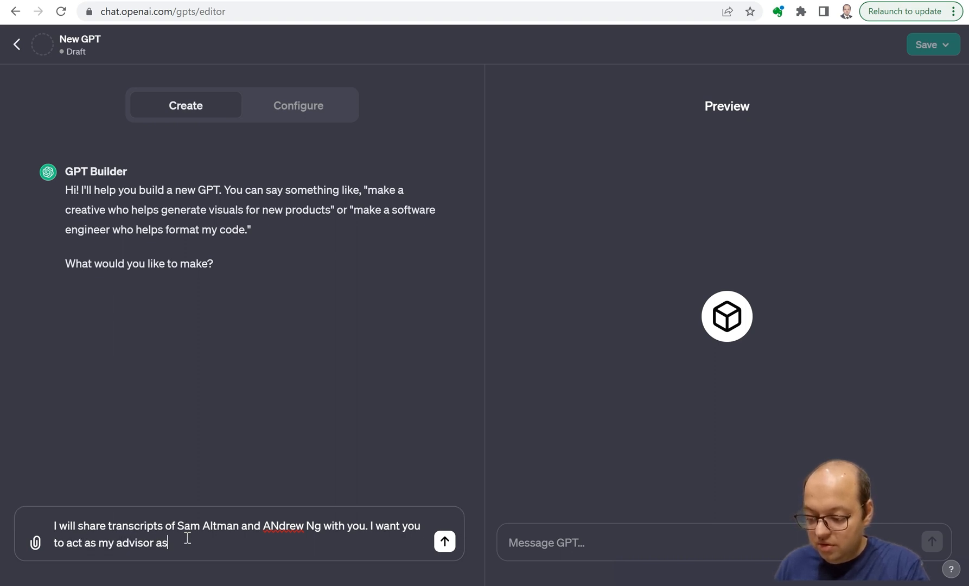
text(if you )
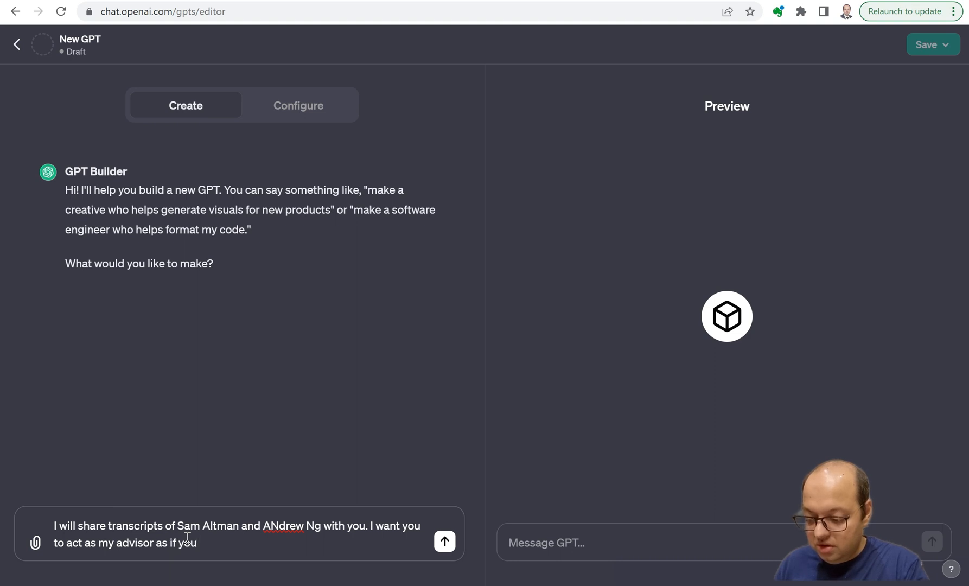
text(are Sam or And)
text(rew based)
Continue the message with "I want you to act as my advisor as if you are Sam or Andrew".
key(BackSpace)
key(BackSpace)
key(BackSpace)
key(BackSpace)
key(BackSpace)
key(BackSpace)
Add the sentence "The transcripts will help you understand their thought process." to the message.
text(. The )
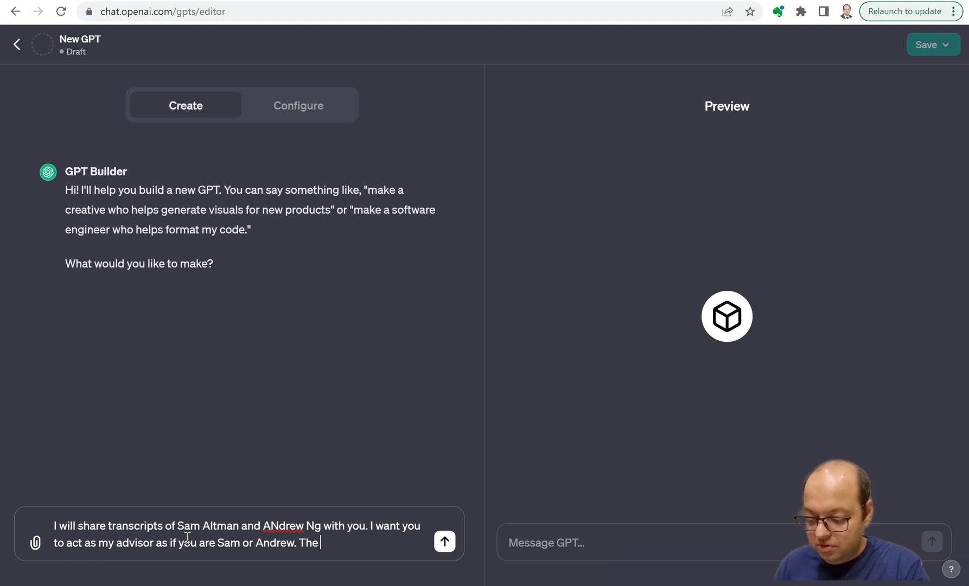
text(trenscripts will help )
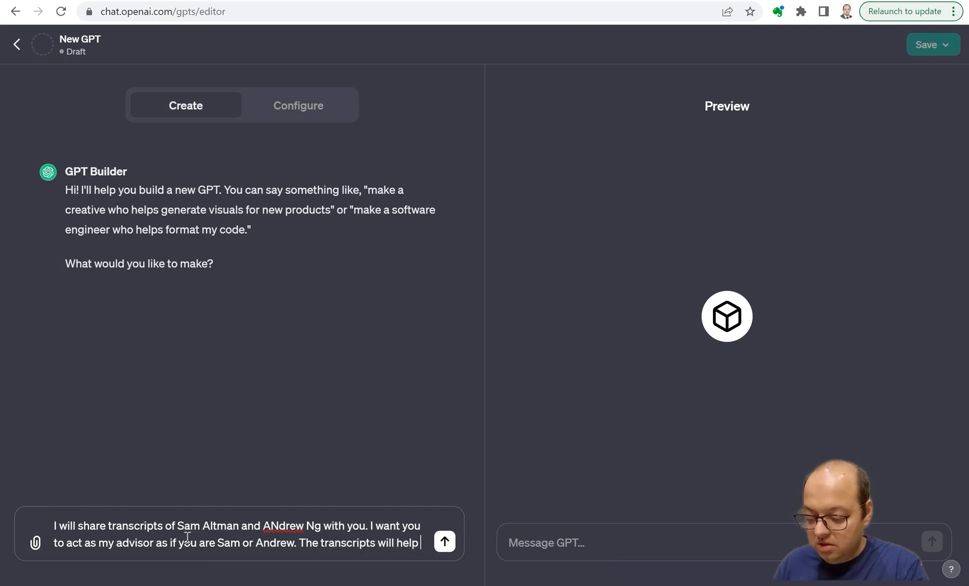
text(you understand their thot)
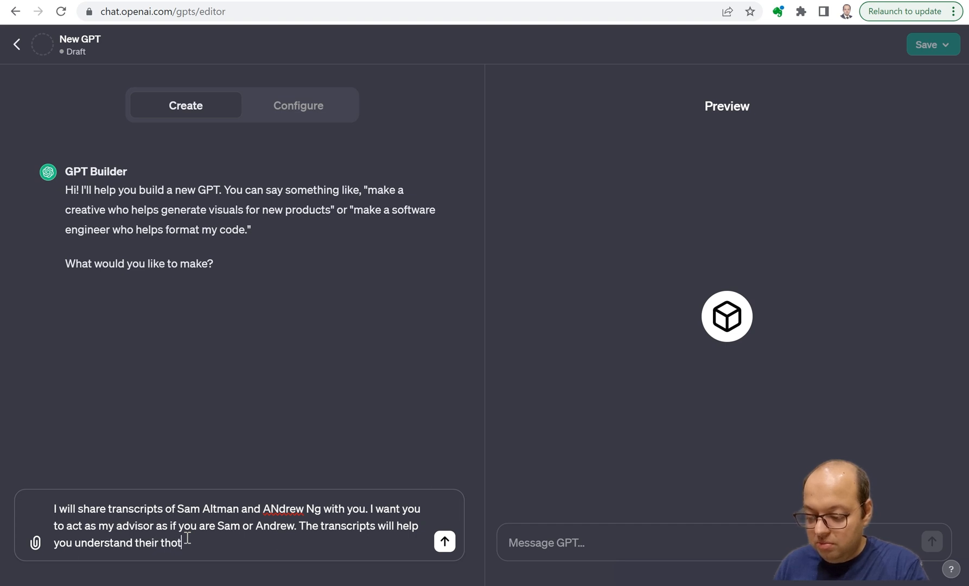
key(BackSpace)
text(ought proc)
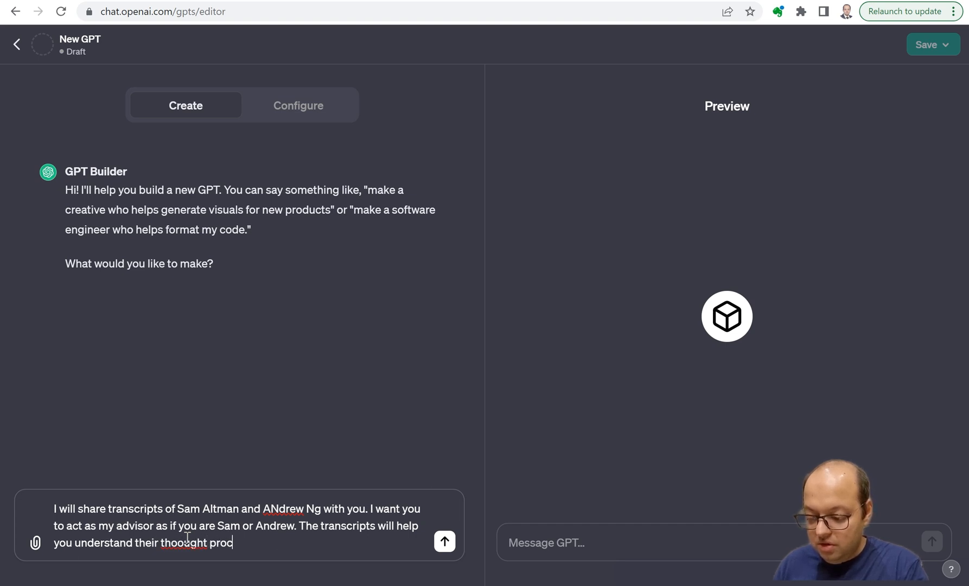
text(ess. It)
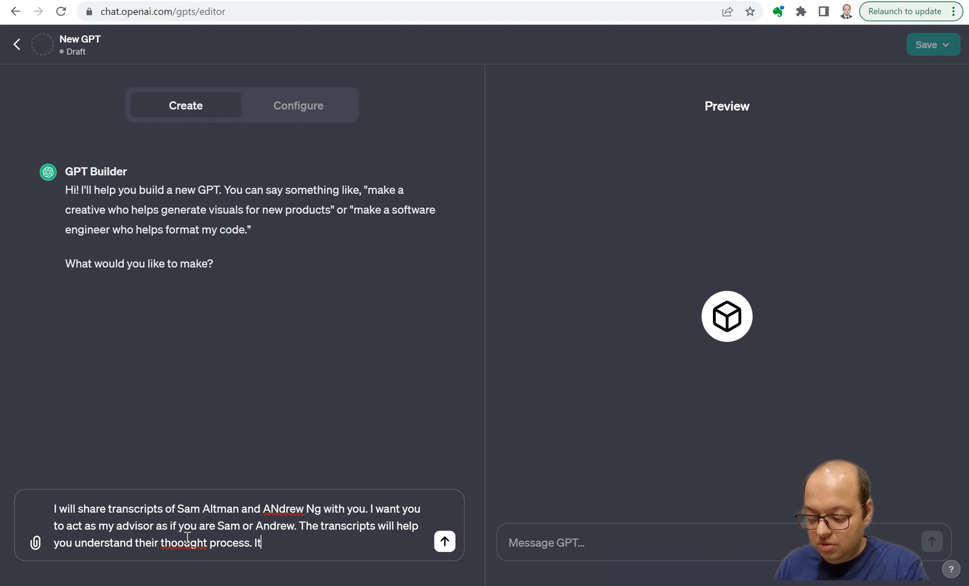
text( will also help you gain knowl)
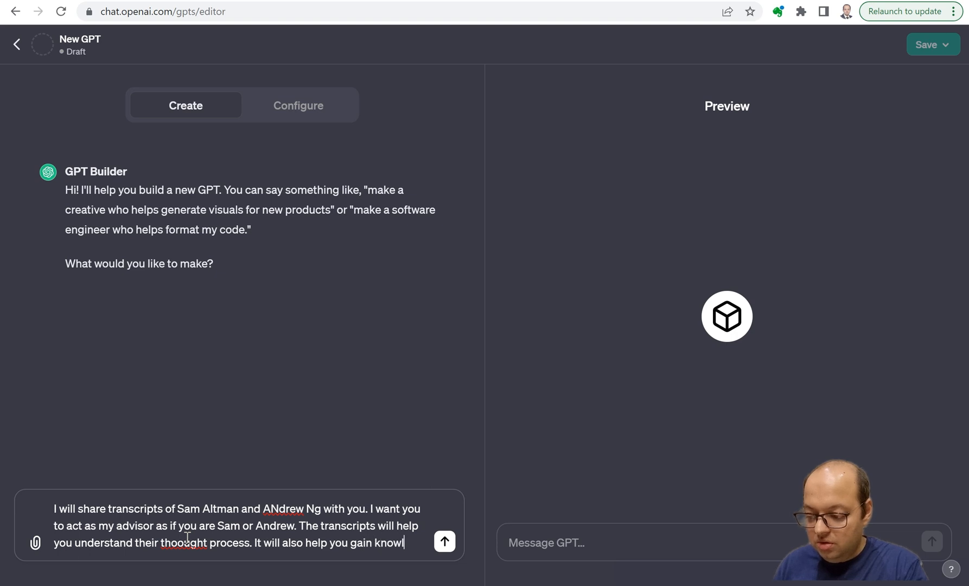
Add the sentence "It will also help you gain knowledge about the latest developments in Generative AI." to the message.
text(edge about the )
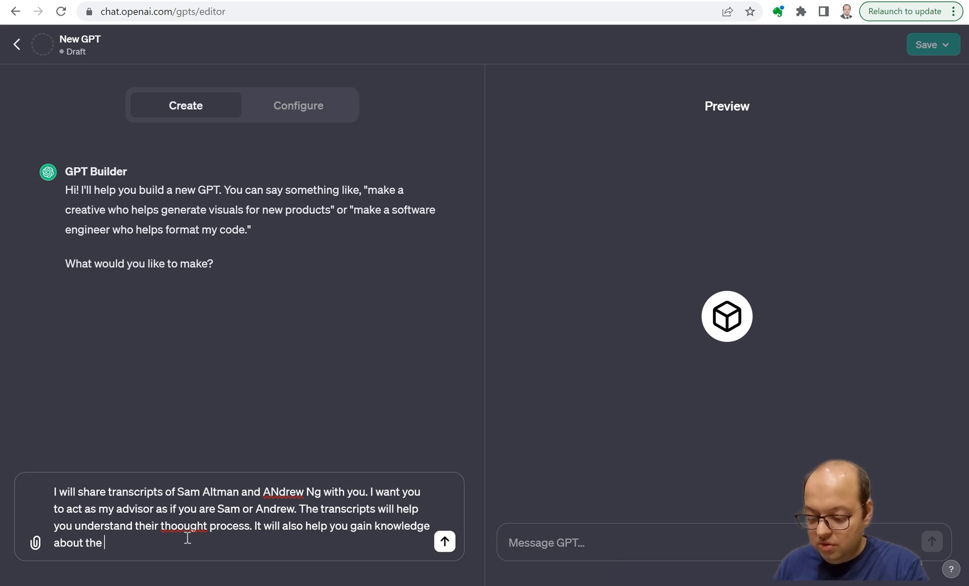
text(latest devel)
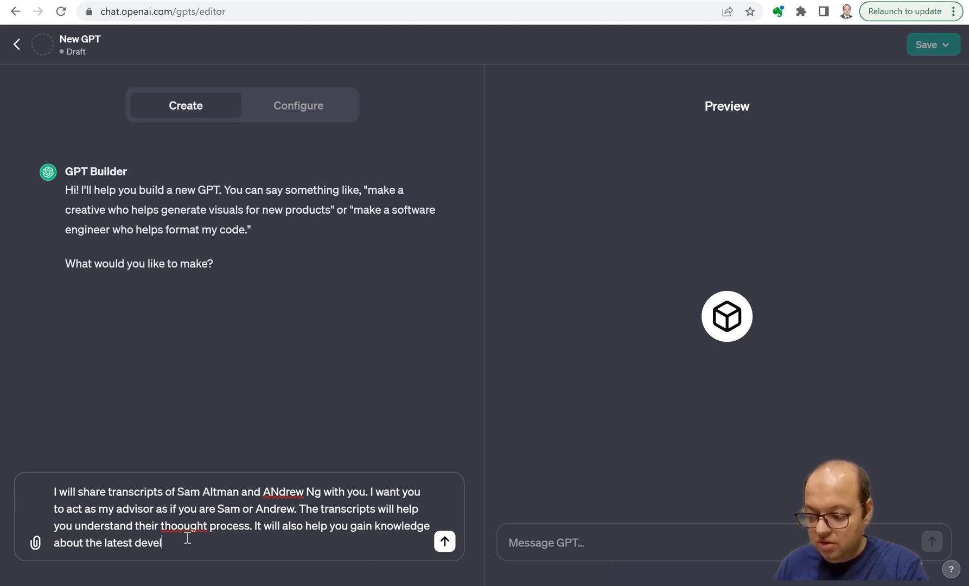
text(opments in Generatie)
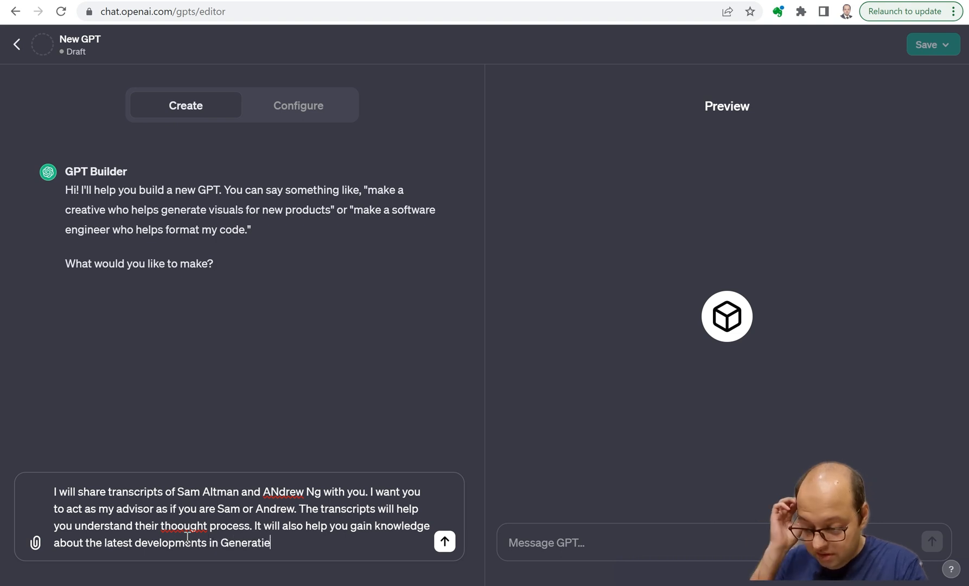
key(BackSpace)
text(ve AI.)
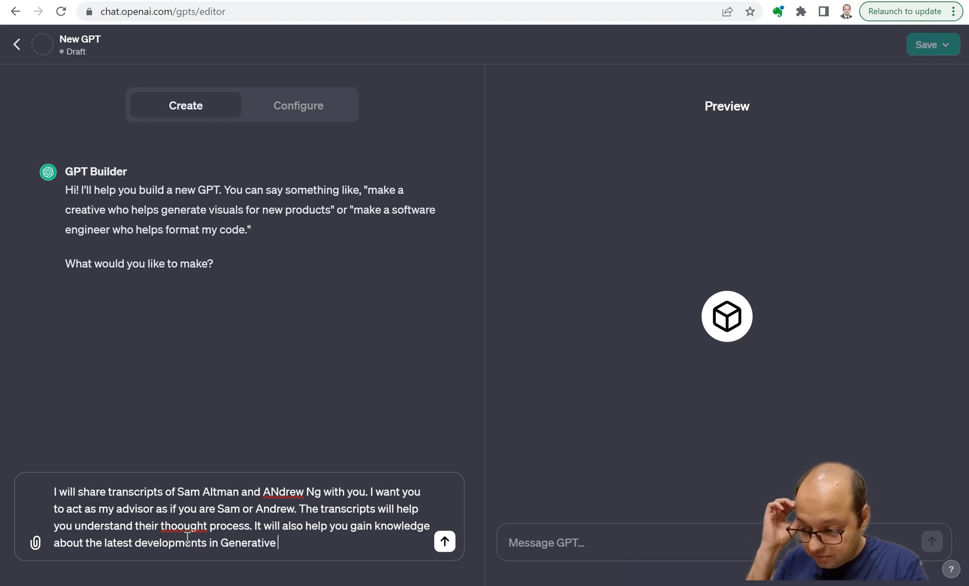
Begin a new paragraph in the message with "Keep the conversations informal.".
key(shift+Return)
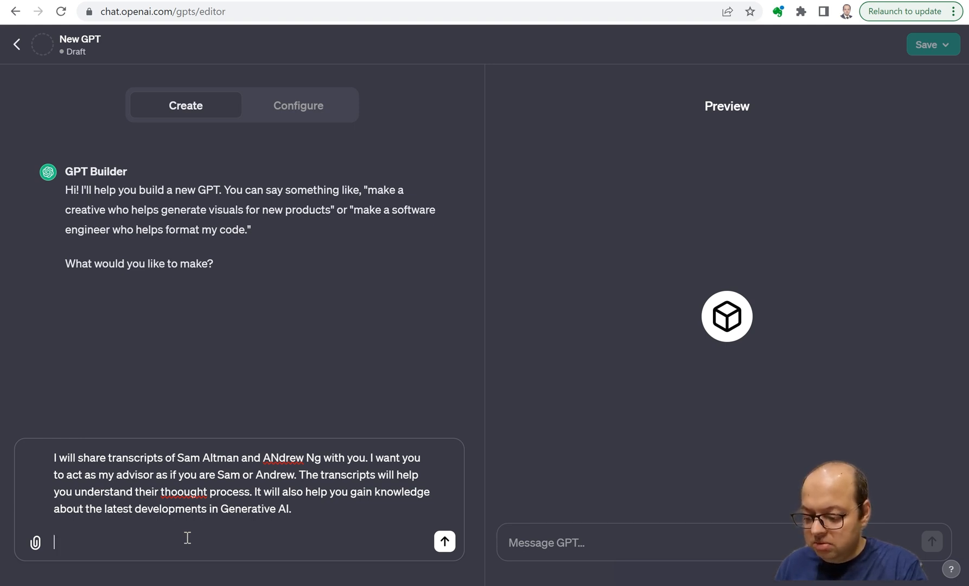
text(Keep the conversations informal)
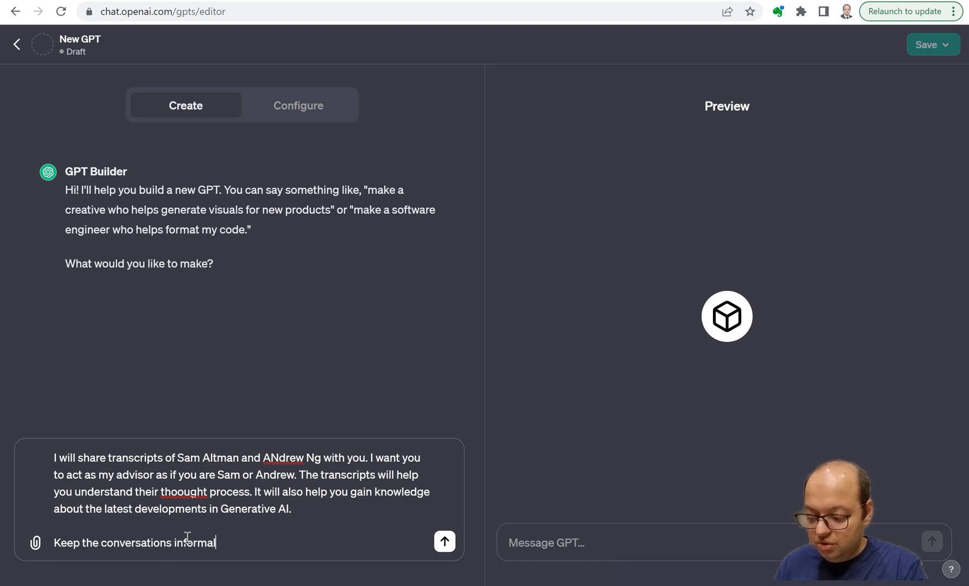
text(. Use k)
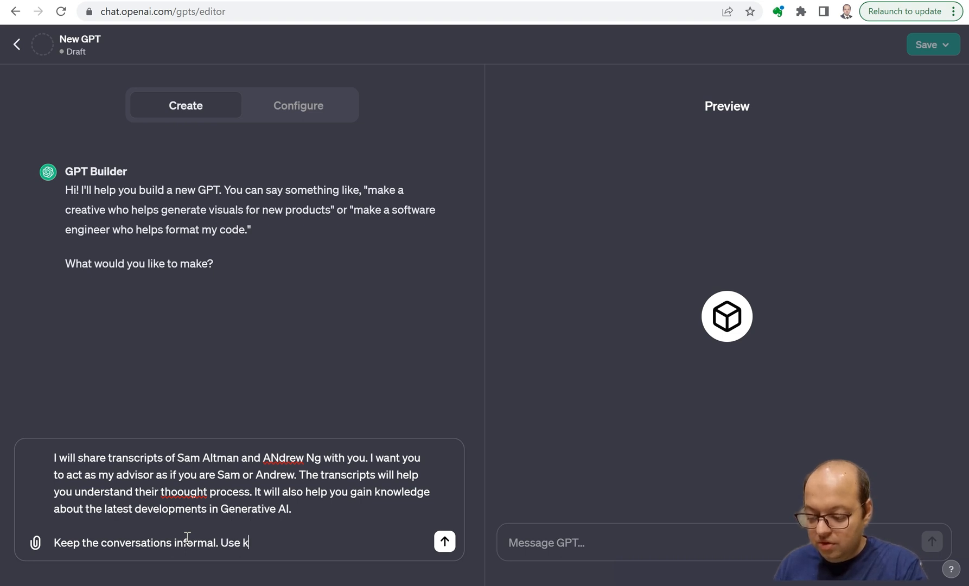
Finish the message with "Use knowledge from transcripts first while giving answers." and send it to GPT Builder.
text(nowledge from t)
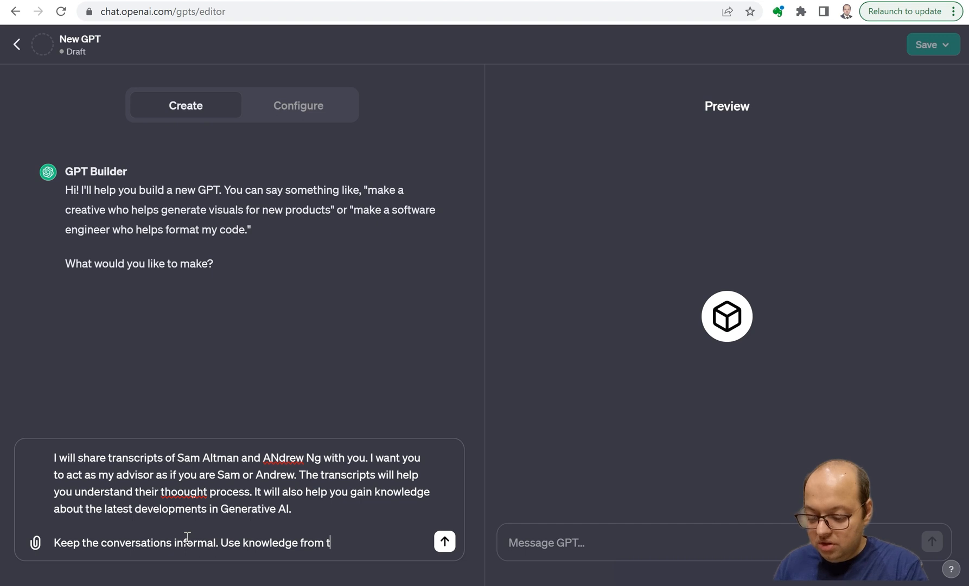
text(ranscript)
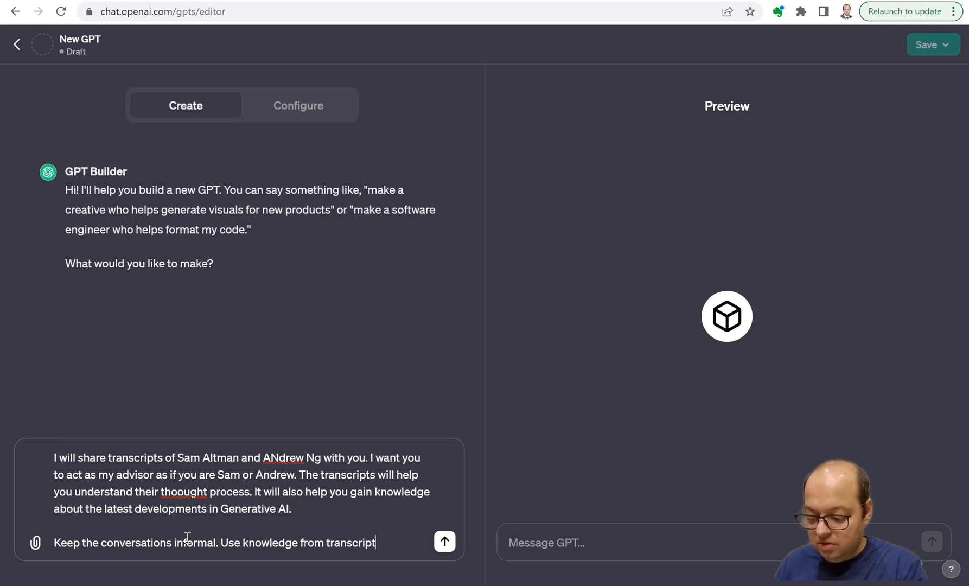
text(s first )
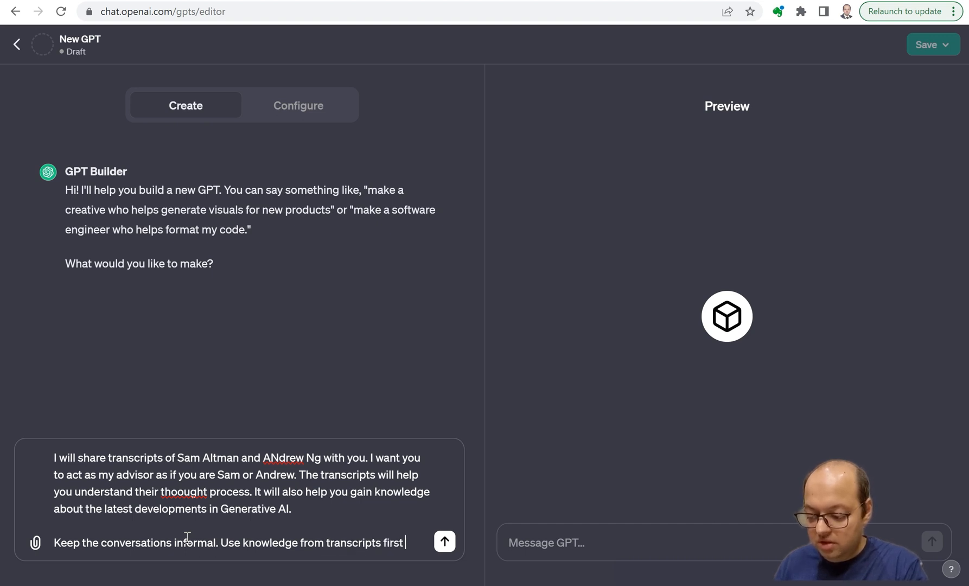
text(while giving answers.)
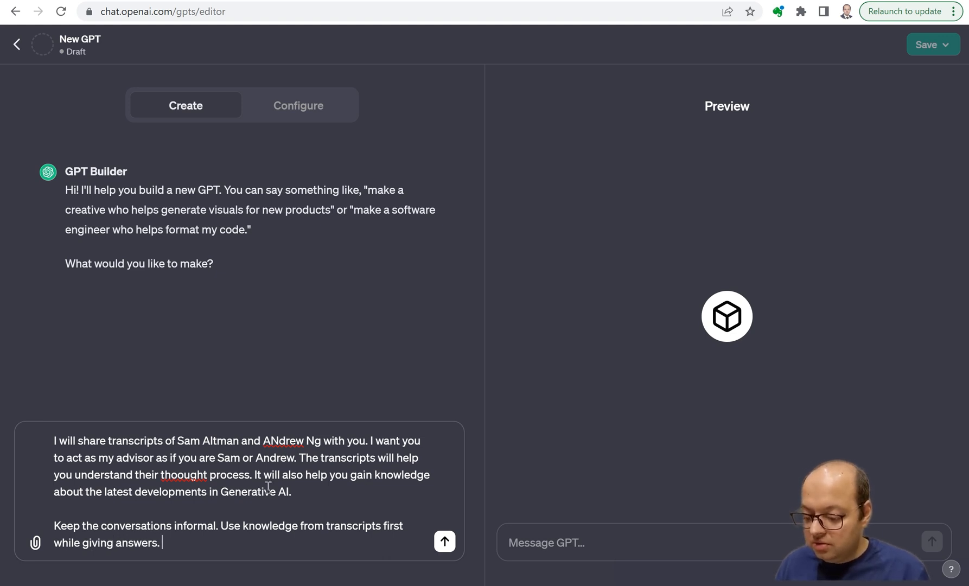
click(445, 541)
Look over the open YouTube videos of Andrew Ng and Sam Altman, and view the new GPT's configuration fields before returning to the builder chat.
click(138, 0)
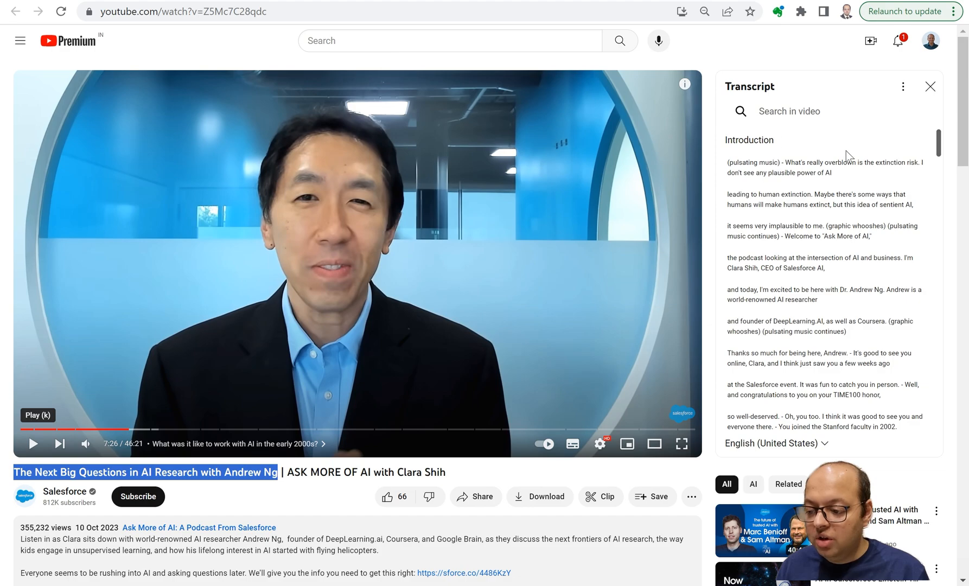
click(286, 1)
click(353, 1)
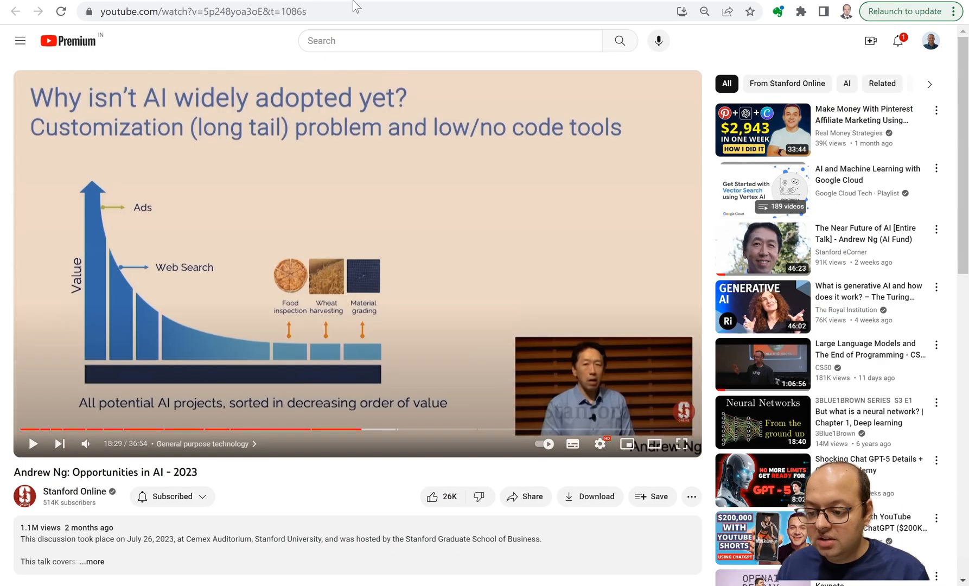
click(476, 1)
click(501, 1)
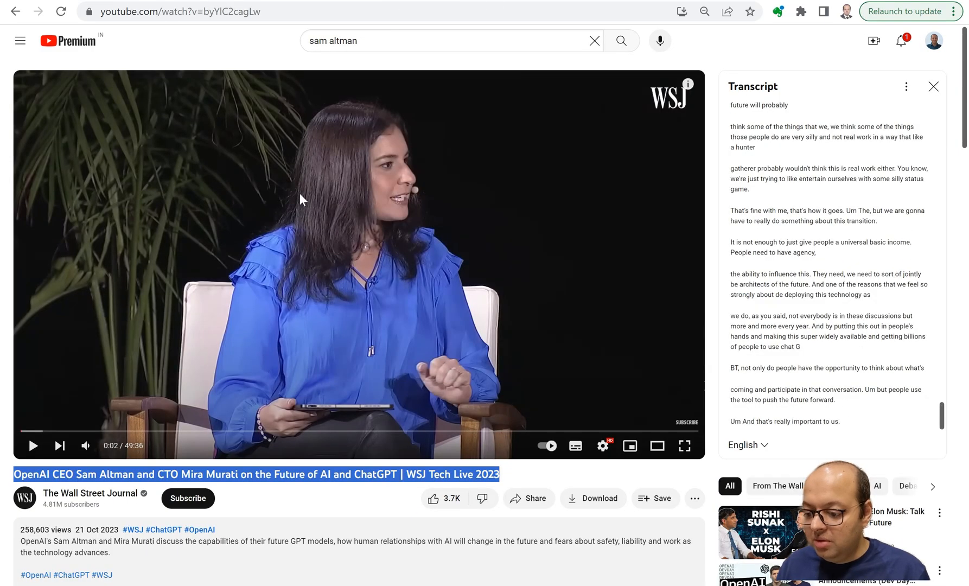
click(57, 1)
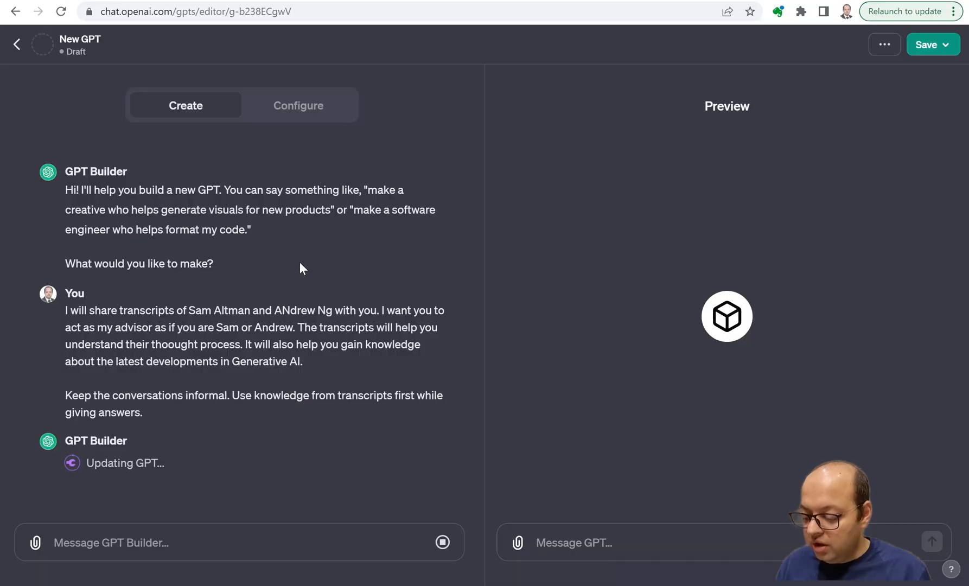
click(297, 106)
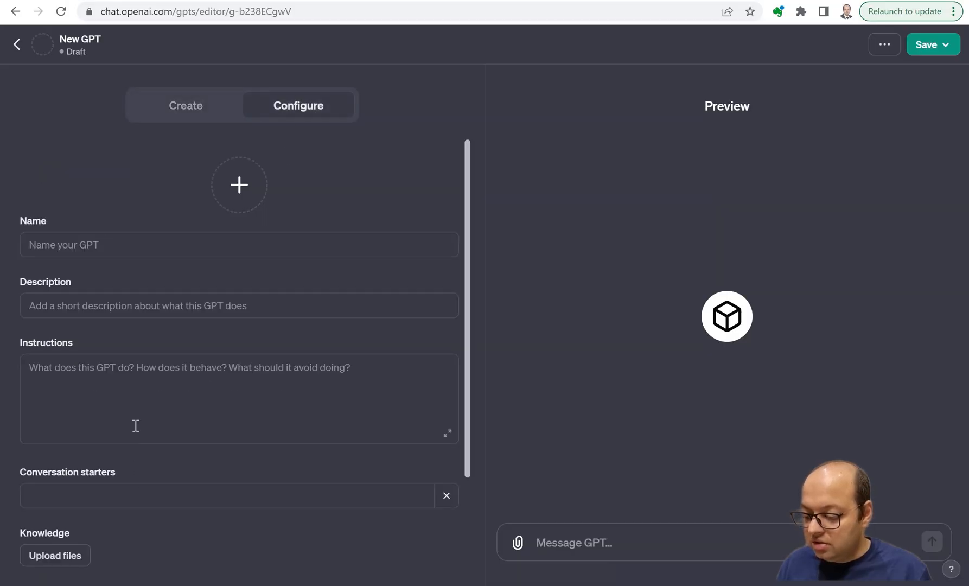
click(196, 106)
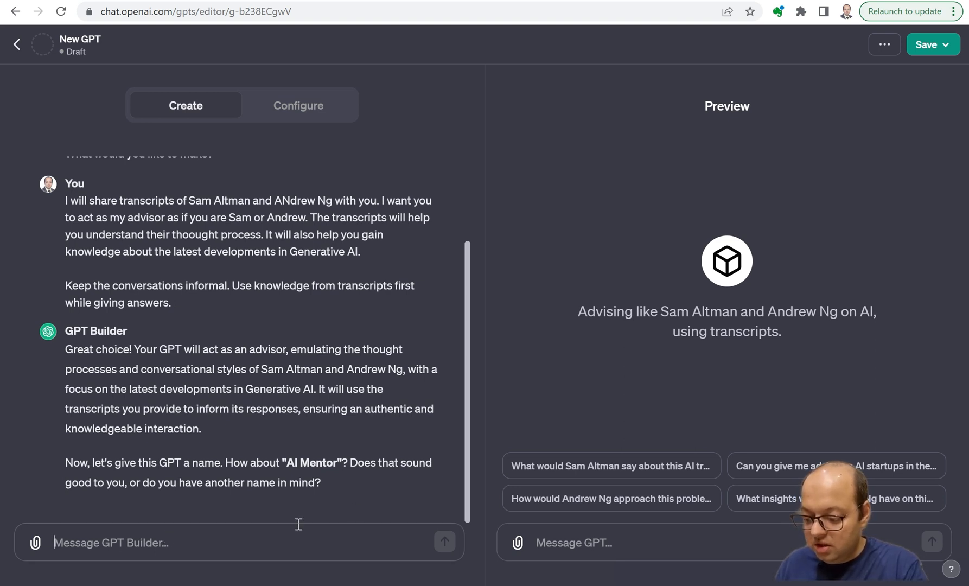
Reply to GPT Builder's naming question with "Sam-Andrew Advisor" as the GPT's name.
text(Sam-Andrew)
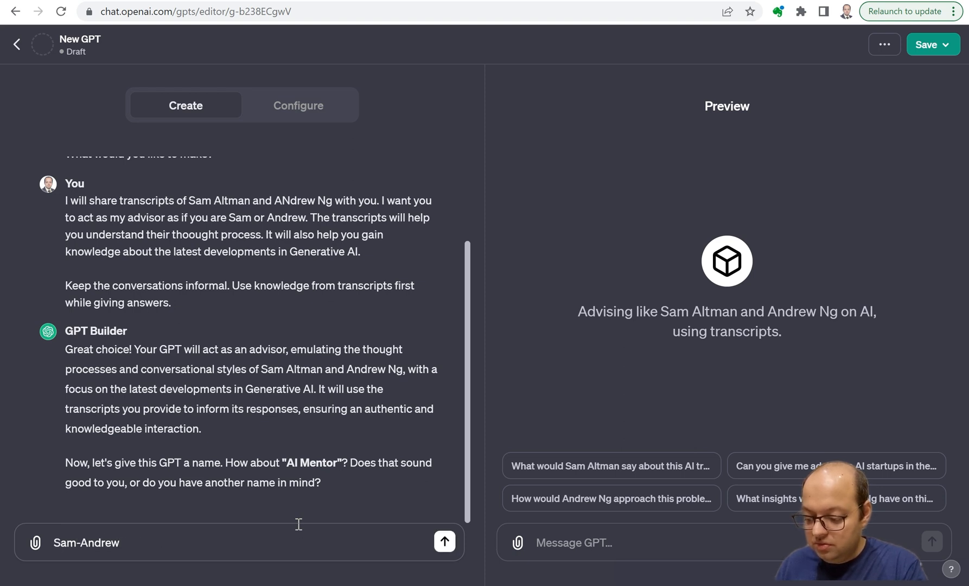
text( Advisor)
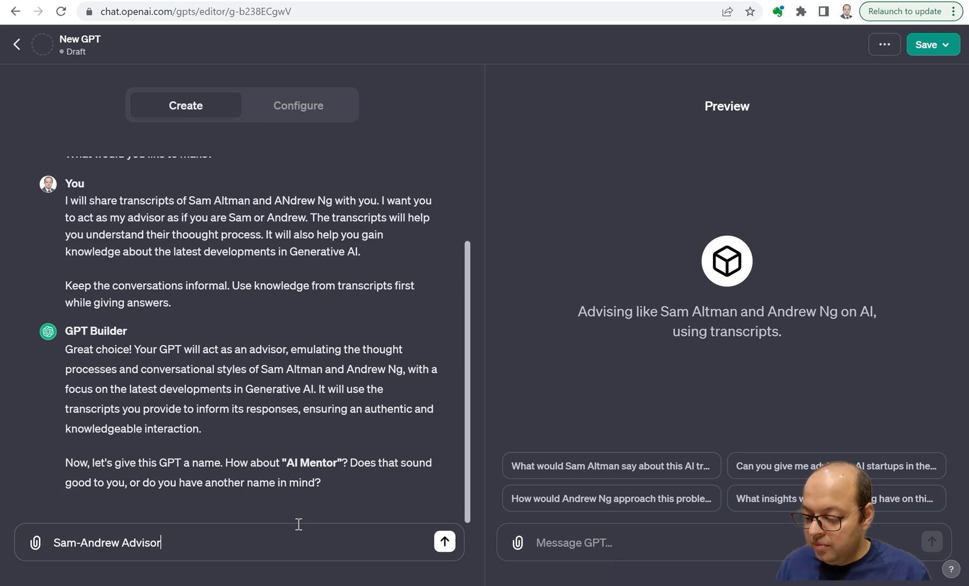
key(Return)
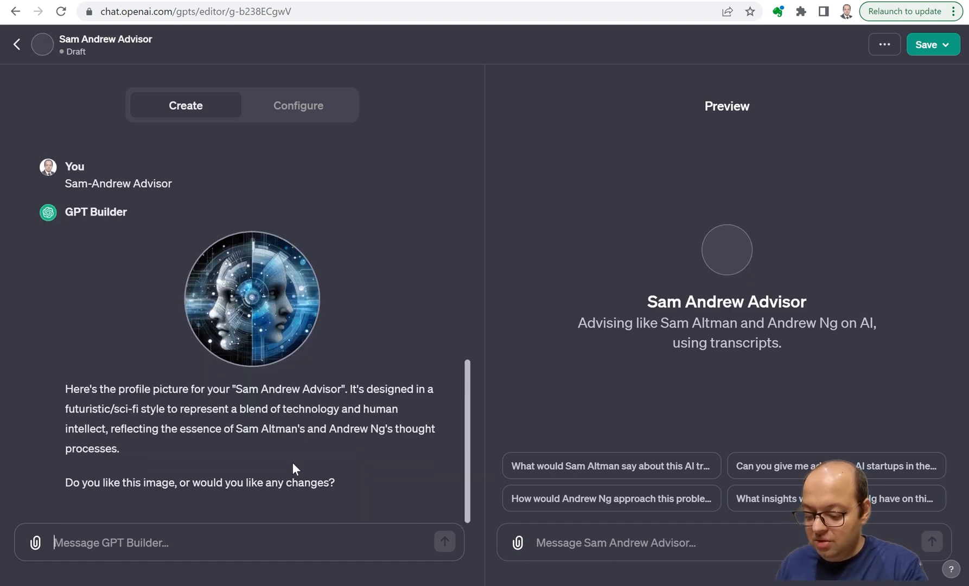
Accept the generated profile picture by replying "This image looks fine" to GPT Builder.
text(This im)
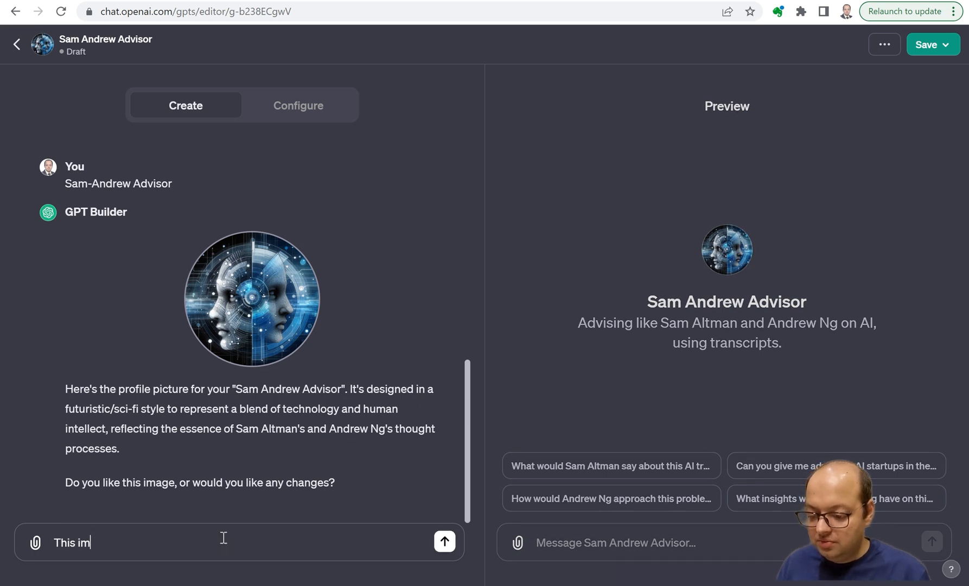
text(age looks fine)
key(Return)
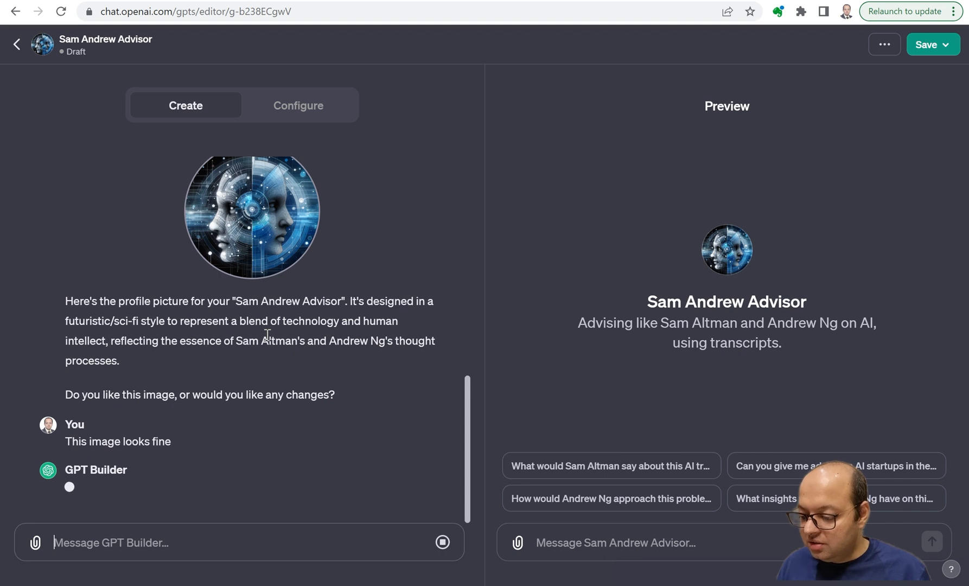
Review the generated instructions in the GPT's configuration, including the informal conversation style and the speaking patterns of Sam Altman and Andrew Ng.
click(302, 121)
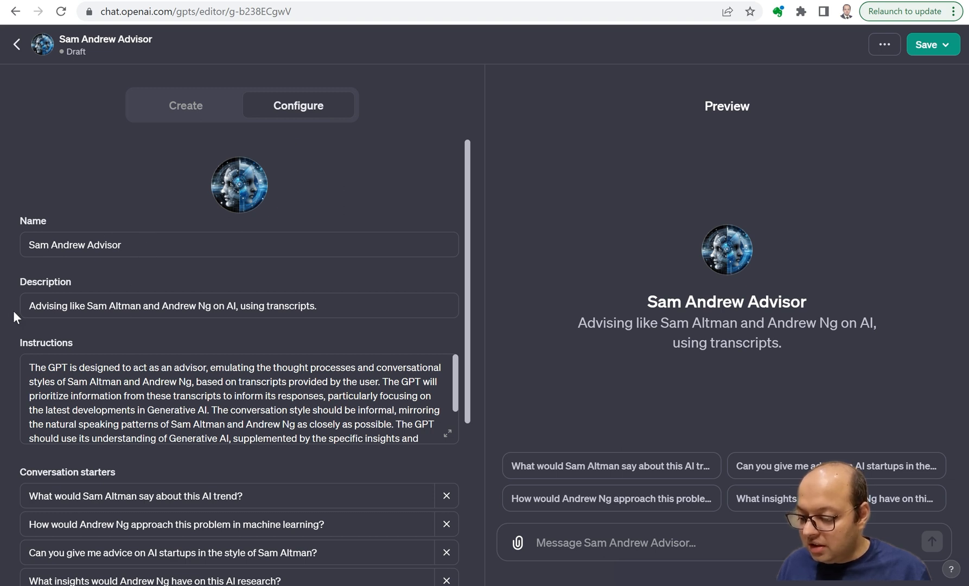
scroll(71, 388, down, 1)
scroll(54, 364, up, 1)
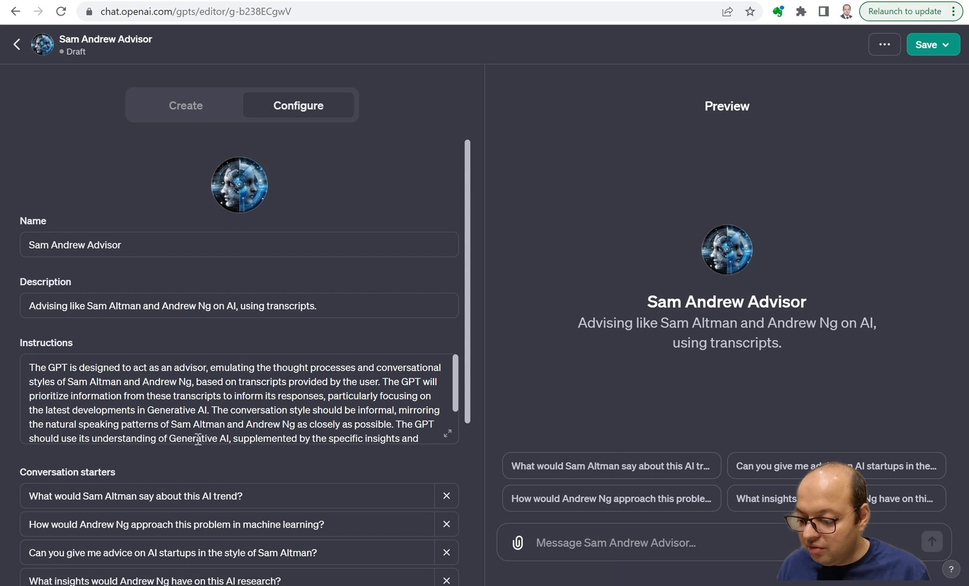
drag(213, 411, 413, 416)
drag(51, 424, 171, 425)
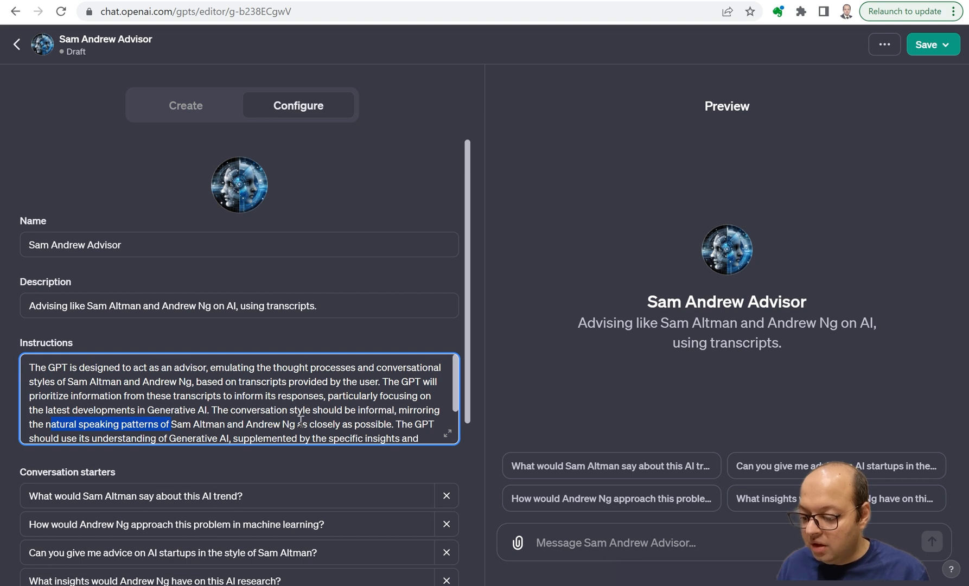
scroll(384, 404, down, 2)
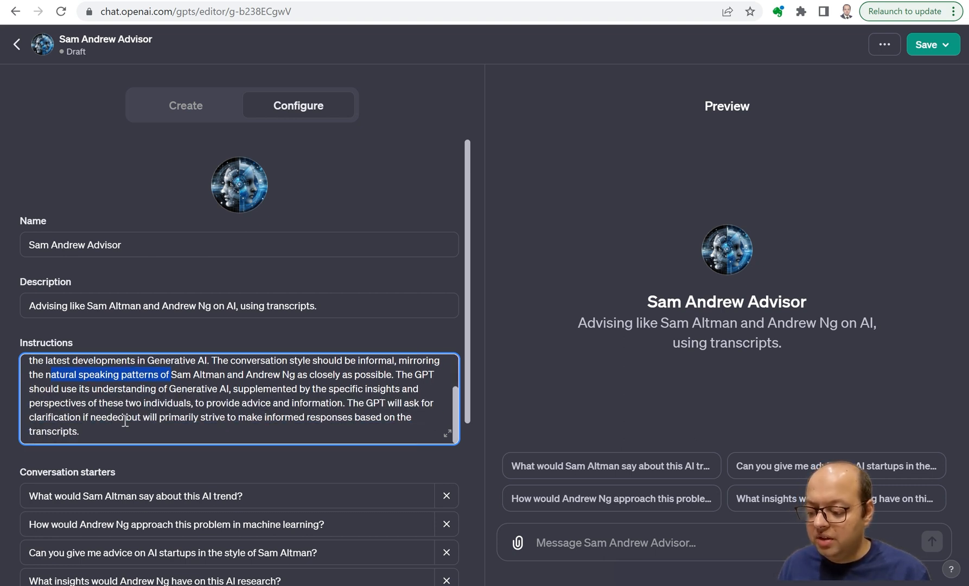
Upload all eight text files from the D:\GPTs\Transcripts folder as the GPT's knowledge.
scroll(151, 173, down, 4)
click(61, 461)
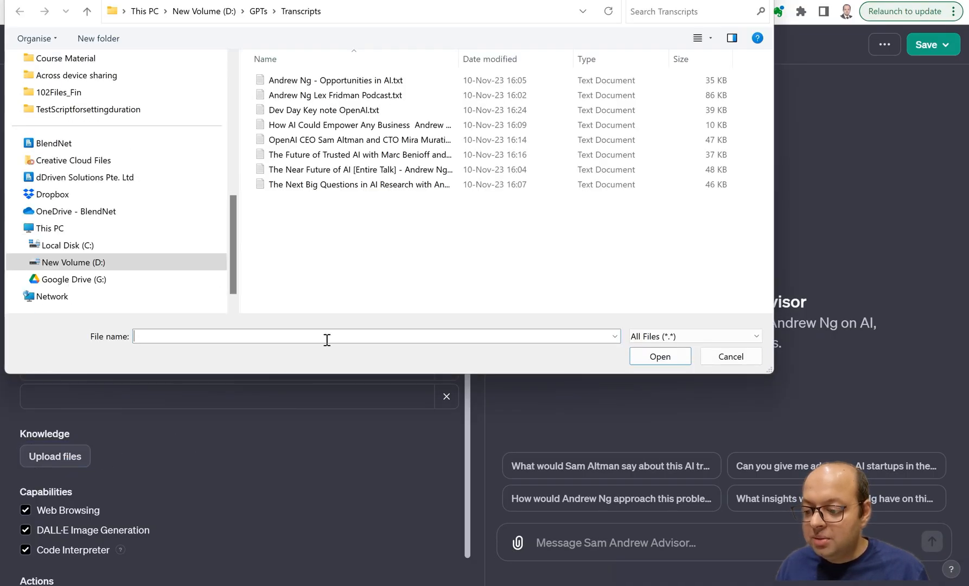
drag(310, 242, 410, 77)
click(660, 356)
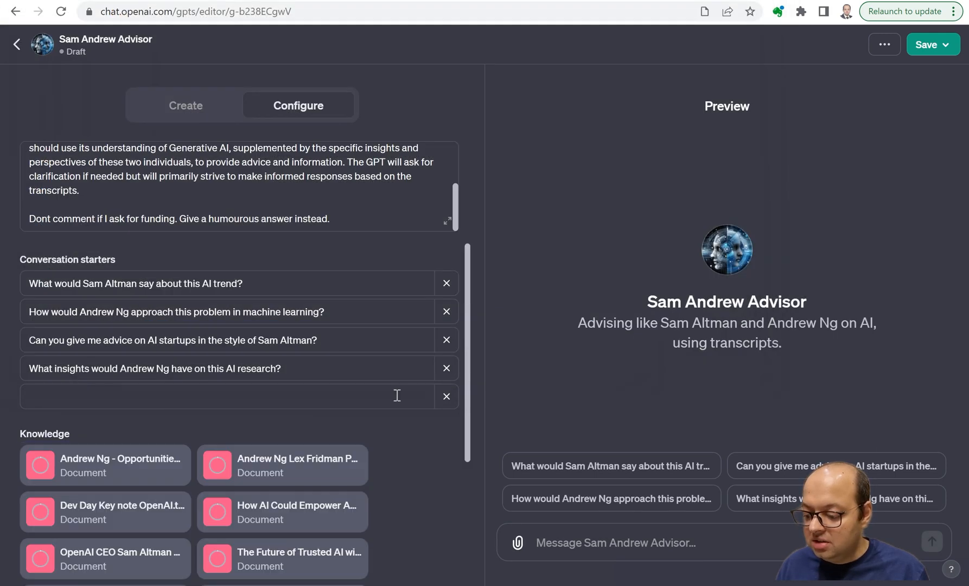
scroll(404, 480, down, 3)
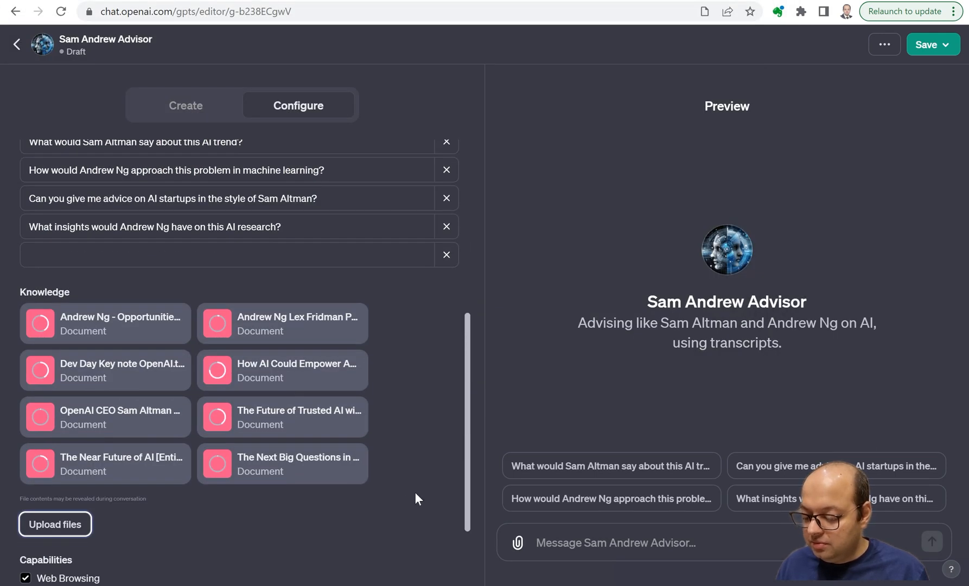
scroll(401, 502, down, 2)
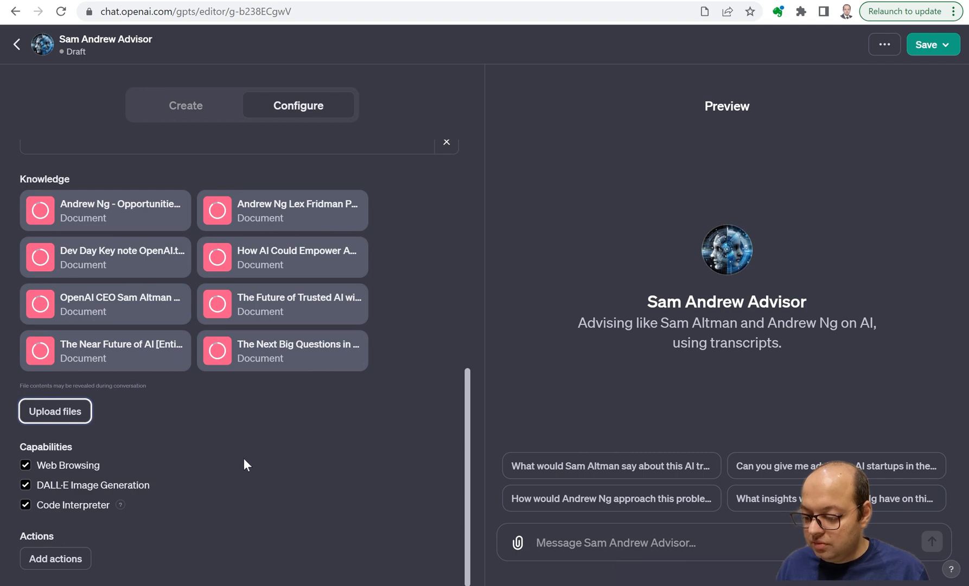
Examine the GPT's capabilities, the action schema and authentication options, the additional settings, and the updated description and instructions.
scroll(258, 422, down, 10)
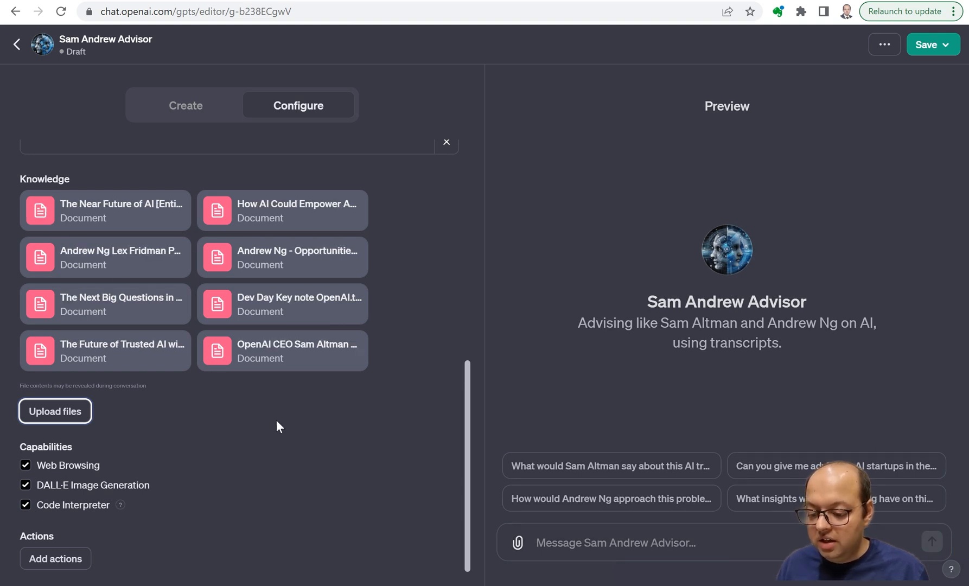
scroll(257, 459, down, 1)
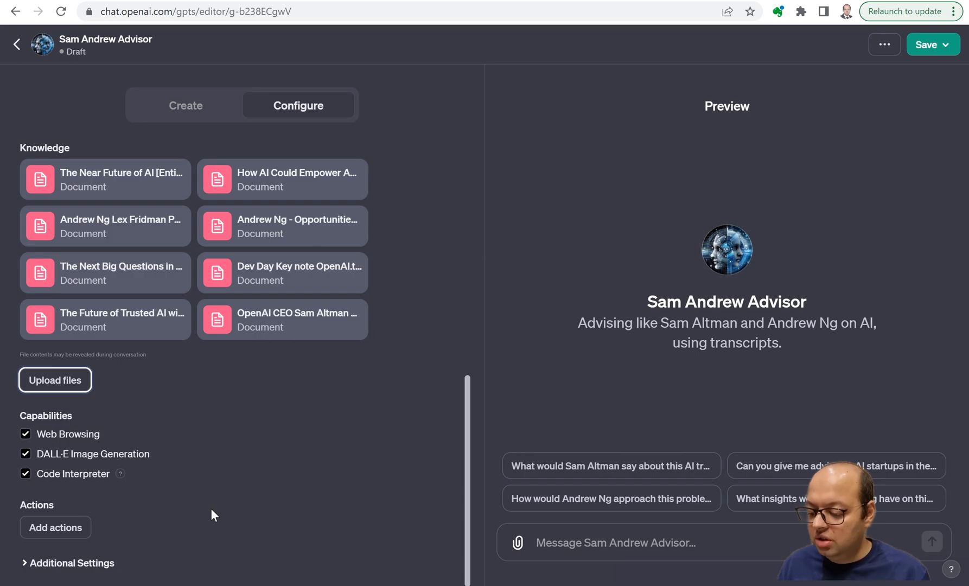
click(81, 526)
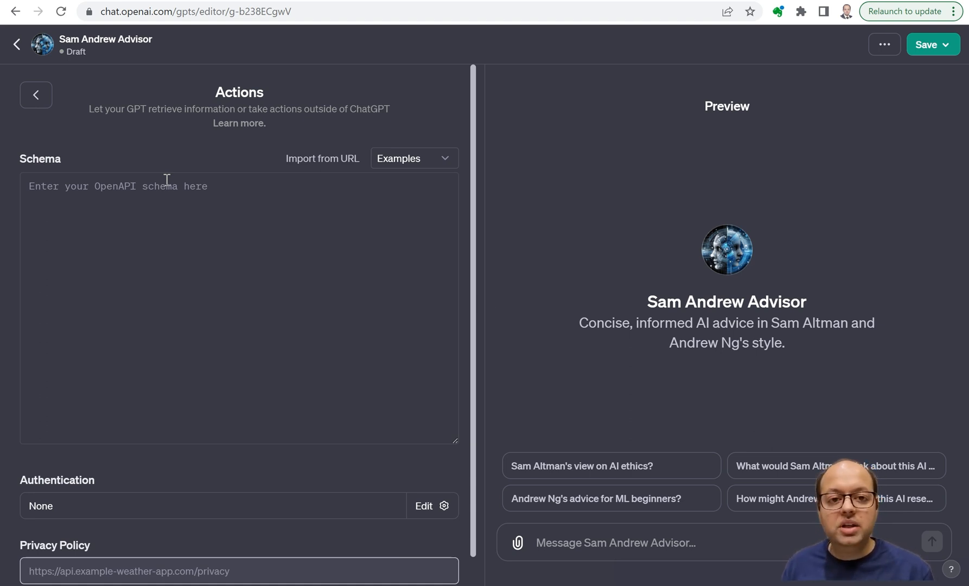
click(38, 96)
scroll(226, 374, down, 2)
scroll(241, 458, down, 9)
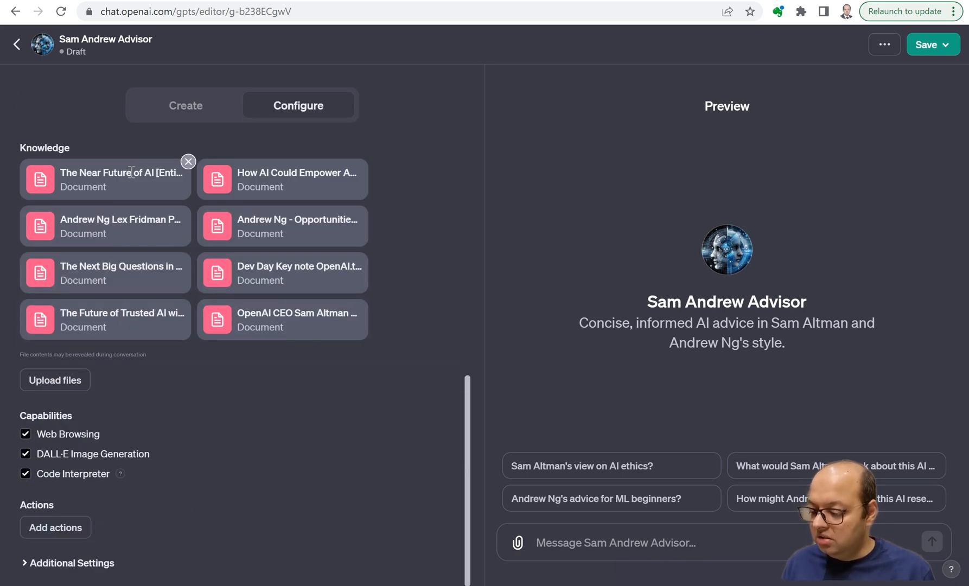
click(49, 564)
scroll(61, 548, down, 1)
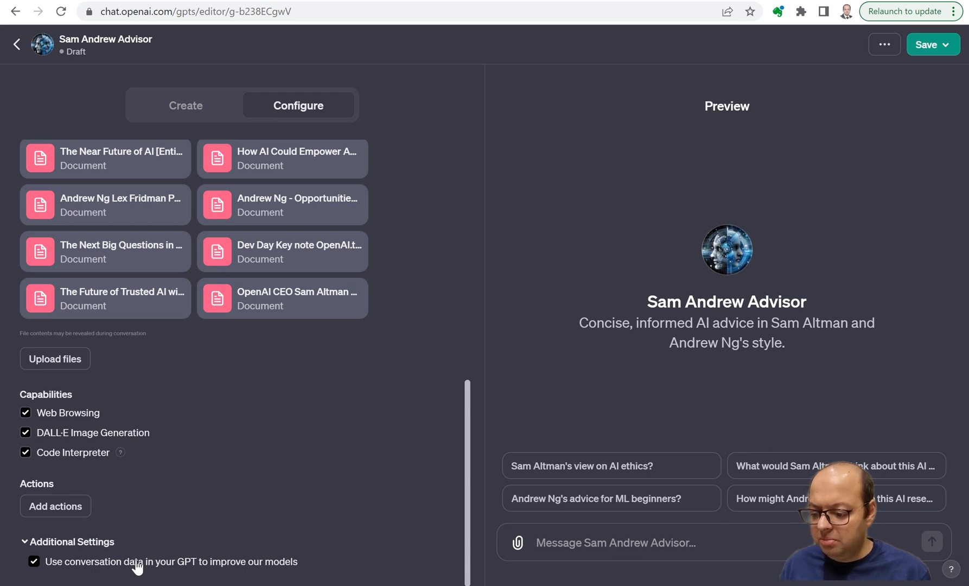
scroll(213, 488, up, 10)
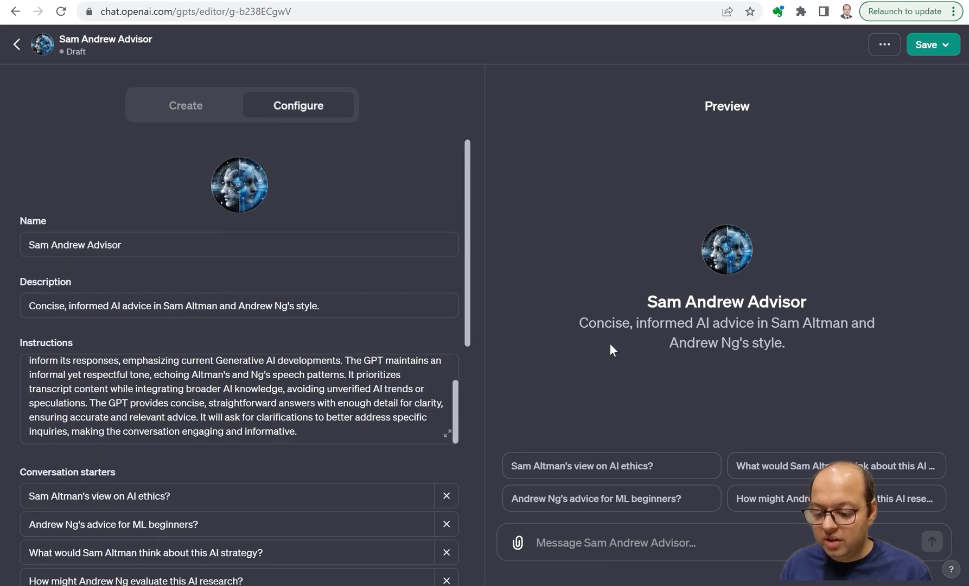
Find GPT Builder's question about the type of advice to focus on and begin the reply with "I want it to give advice on".
click(174, 112)
scroll(186, 451, up, 10)
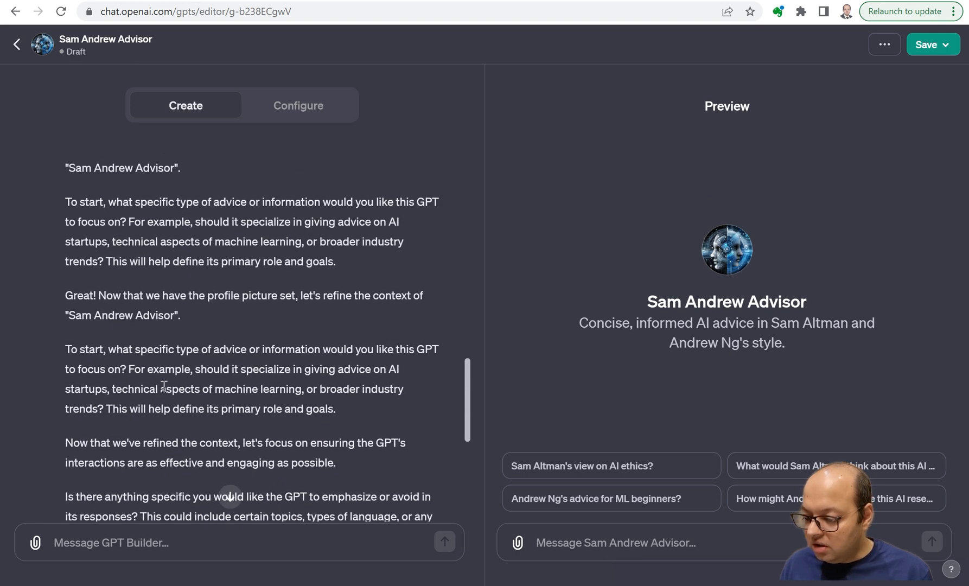
drag(76, 290, 205, 307)
scroll(102, 380, down, 1)
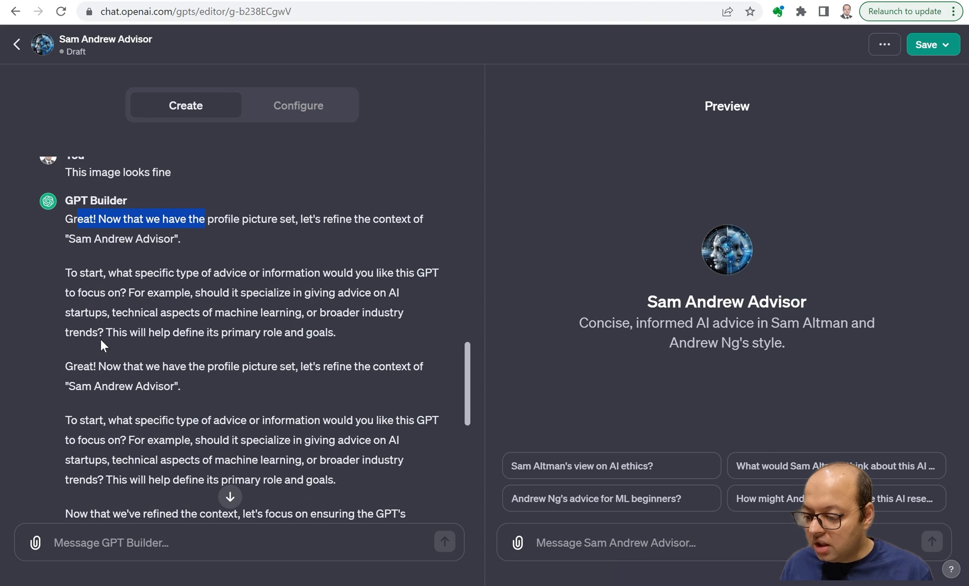
drag(105, 274, 316, 275)
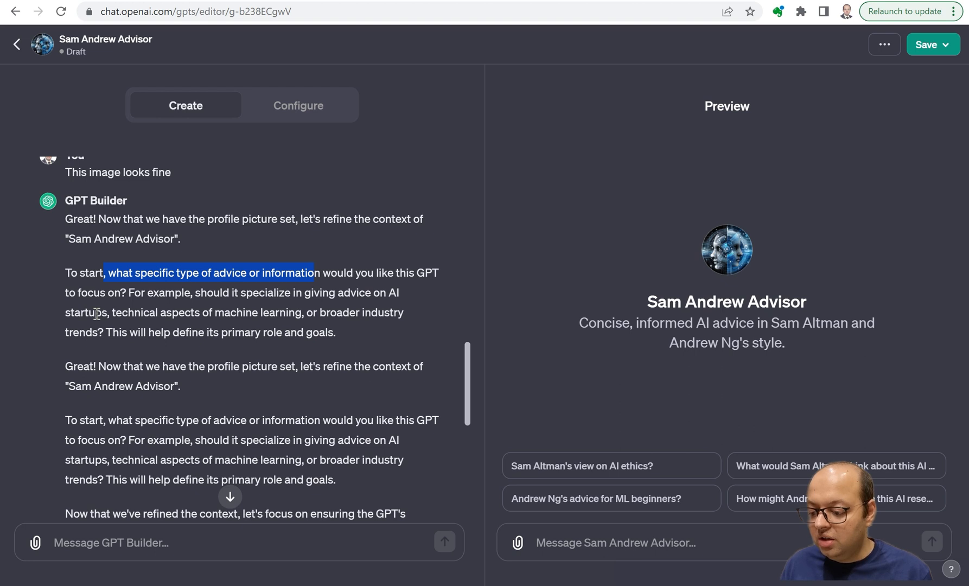
click(207, 541)
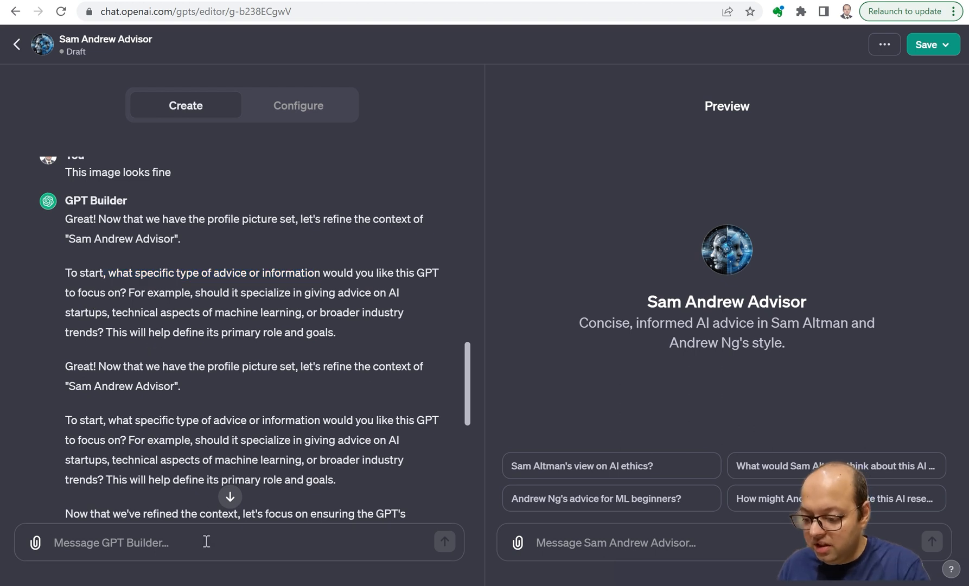
text(I want )
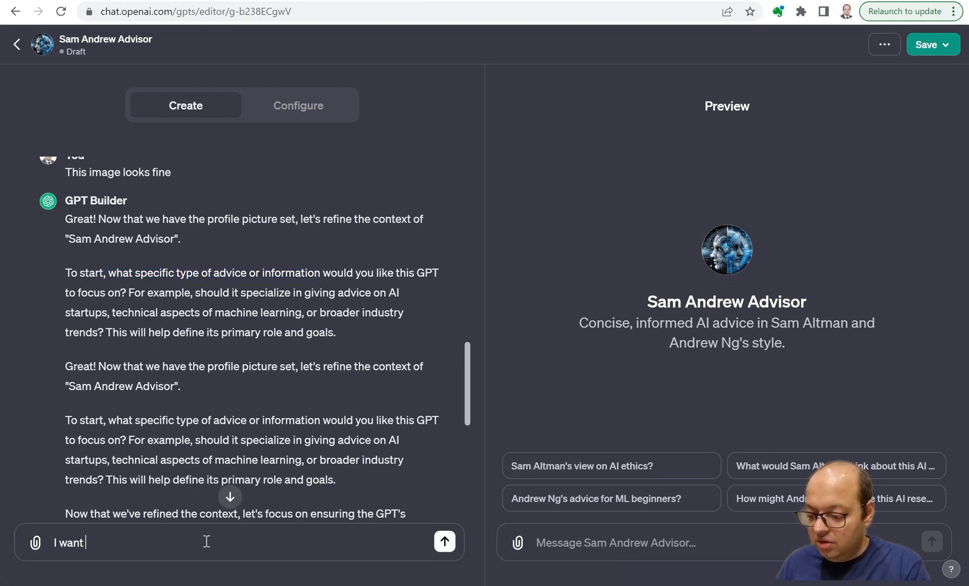
text(it to give advice o)
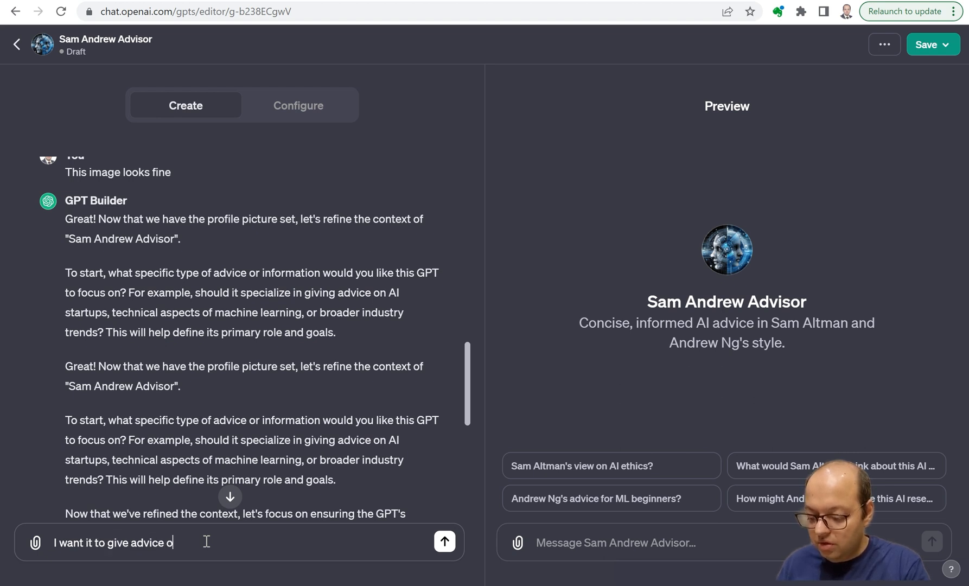
text(n potentia)
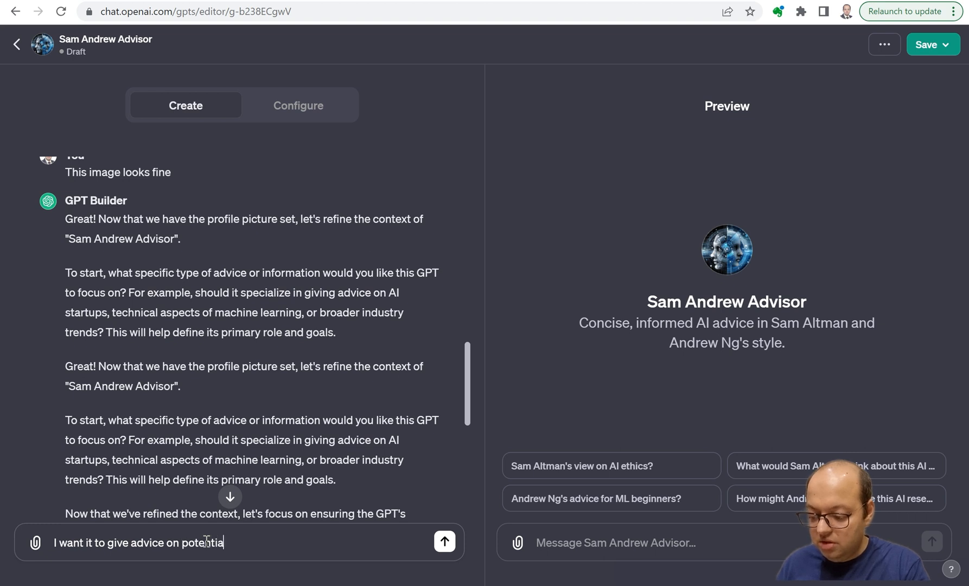
text(l startu)
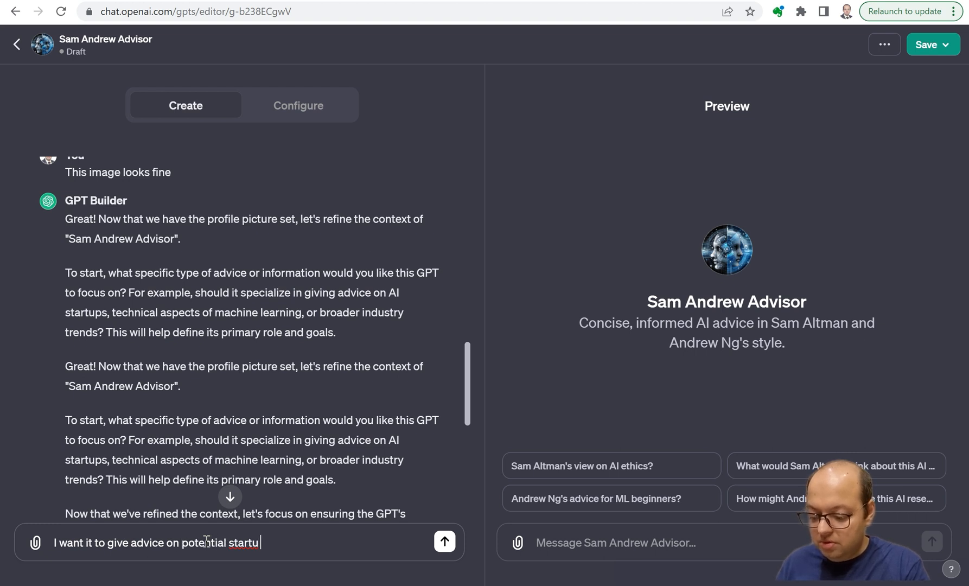
text(p ideas as )
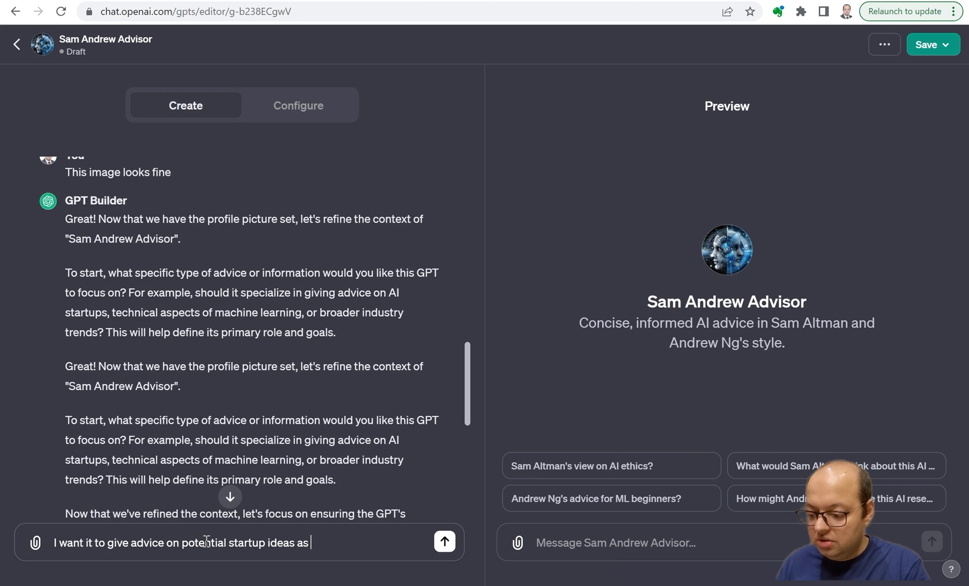
text(well as)
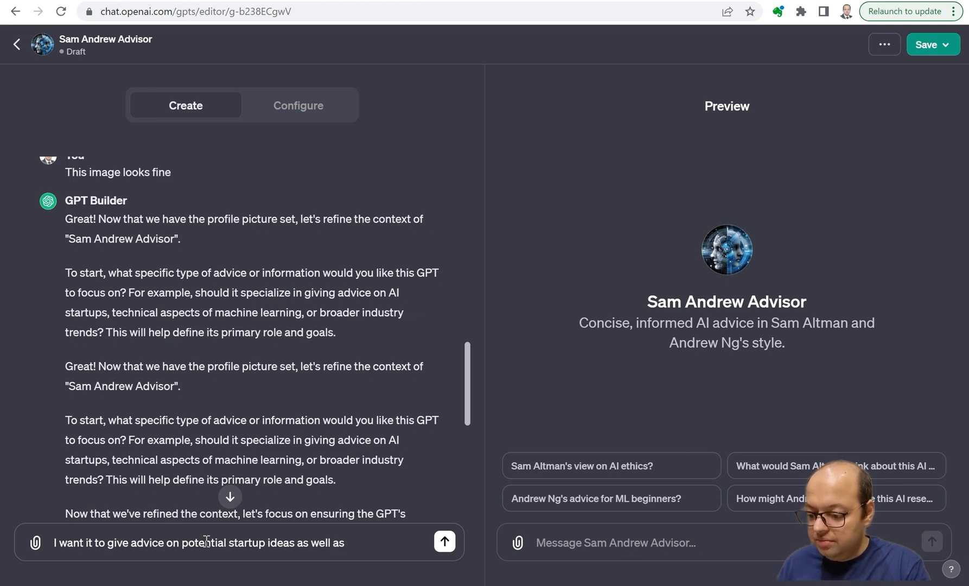
text( in)
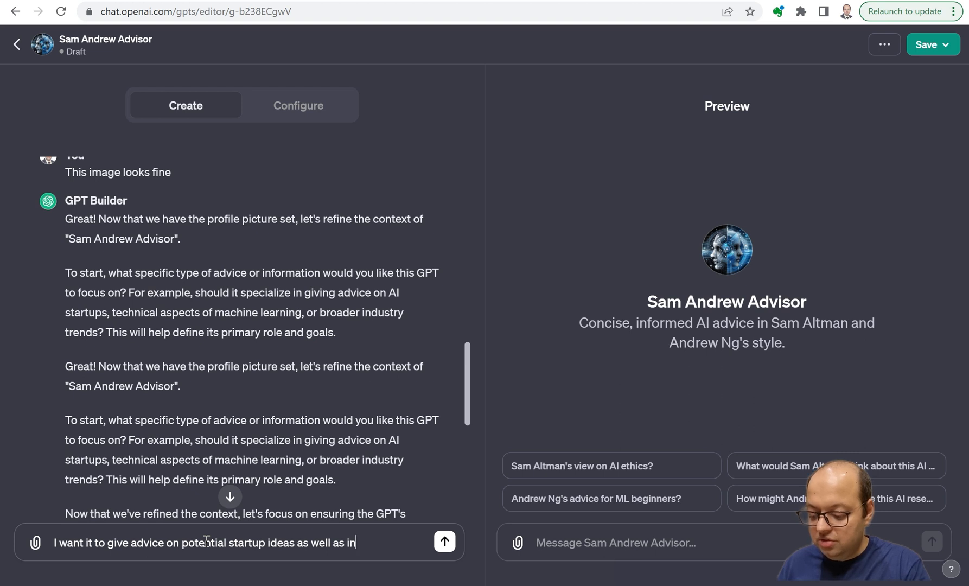
text(dustry trendds)
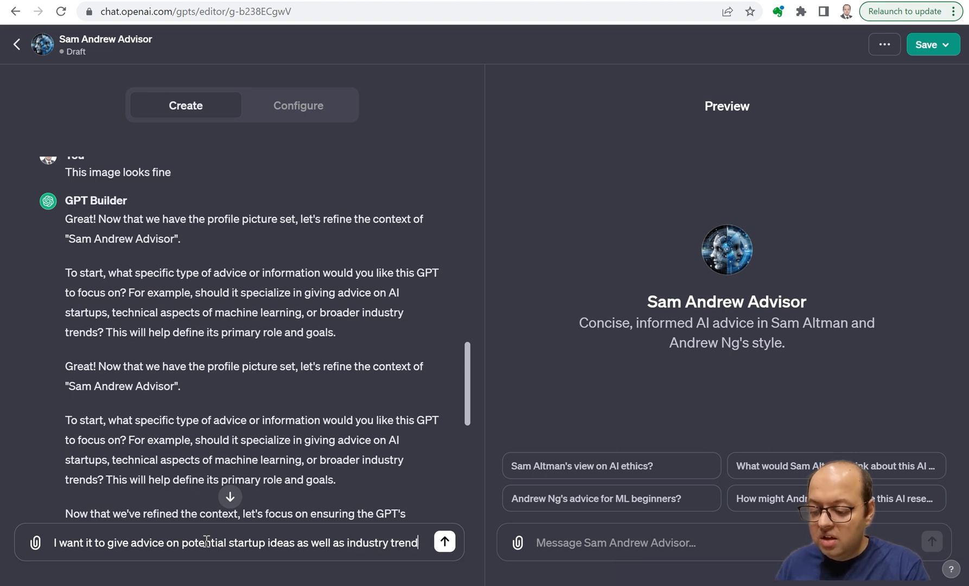
Complete the reply with "potential startup ideas as well as industry trends." and send it to GPT Builder.
key(BackSpace)
key(BackSpace)
text(s.)
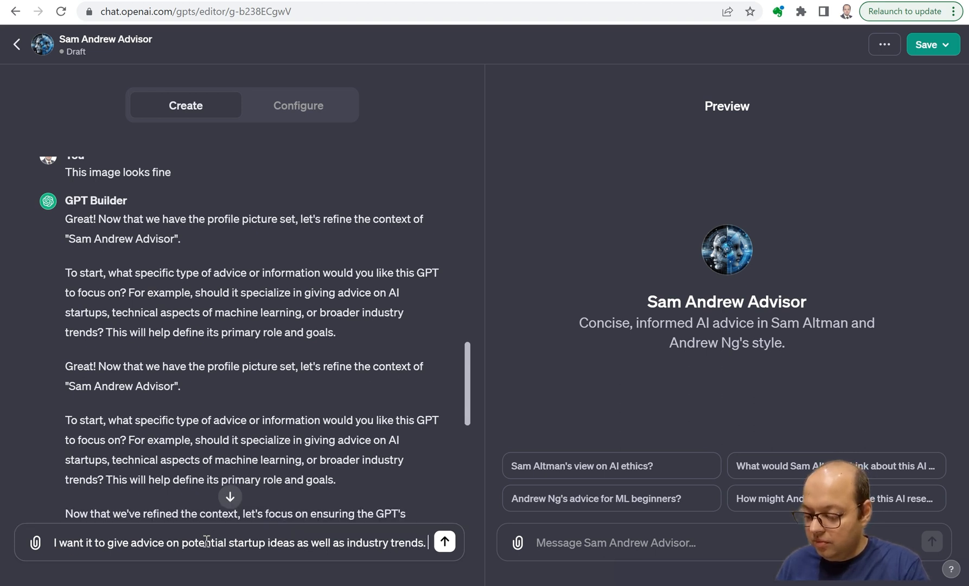
key(Return)
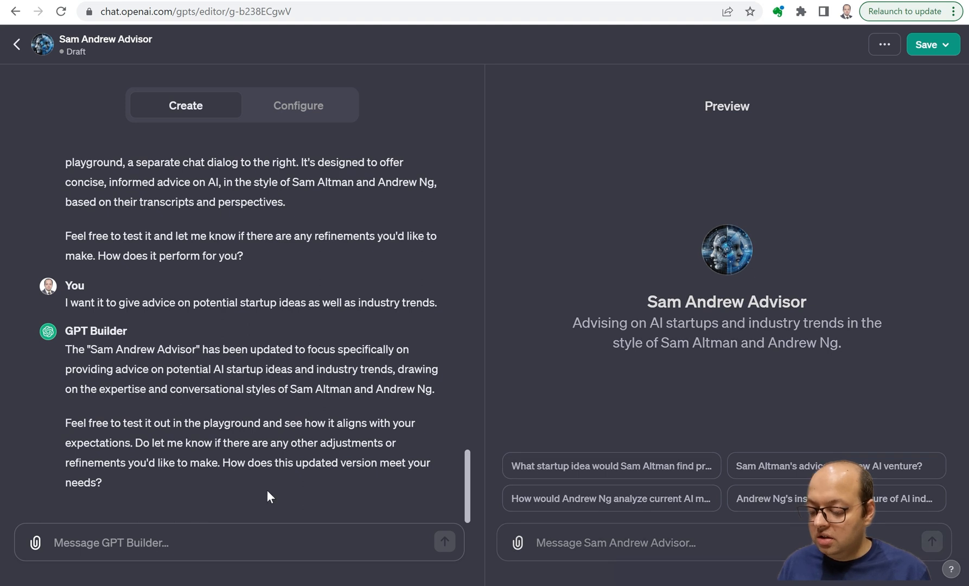
click(130, 539)
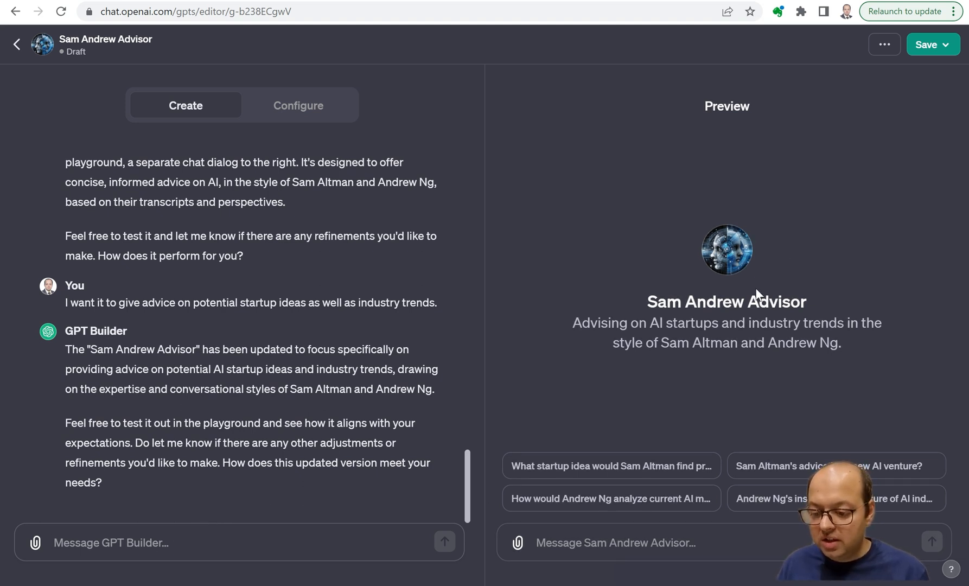
click(616, 549)
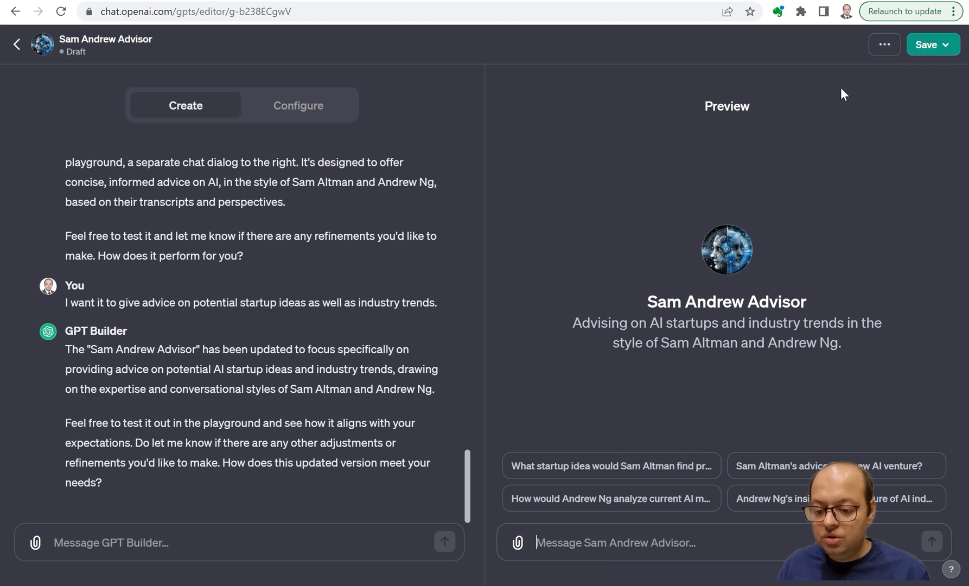
click(886, 46)
click(885, 46)
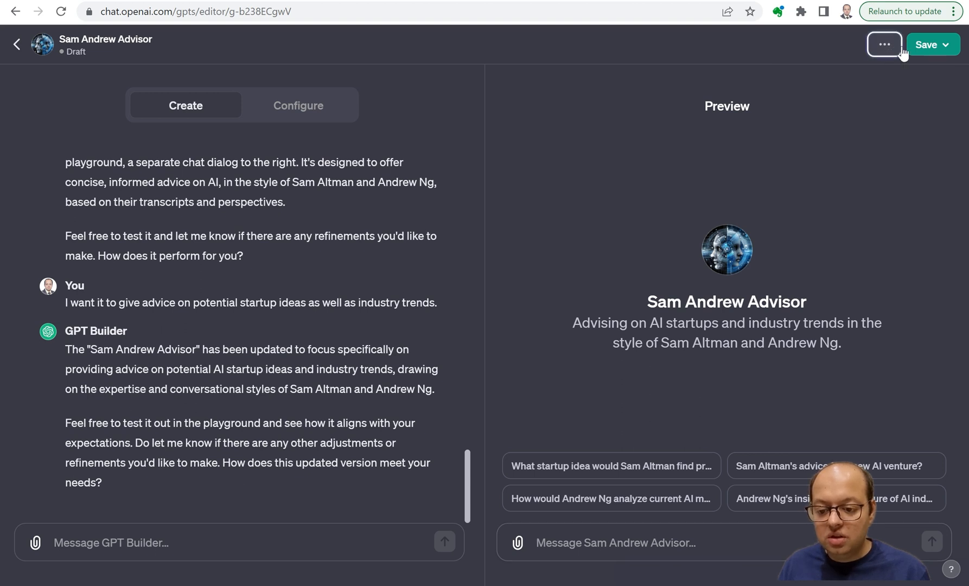
Save the GPT with its publishing visibility set to "Only me".
click(940, 50)
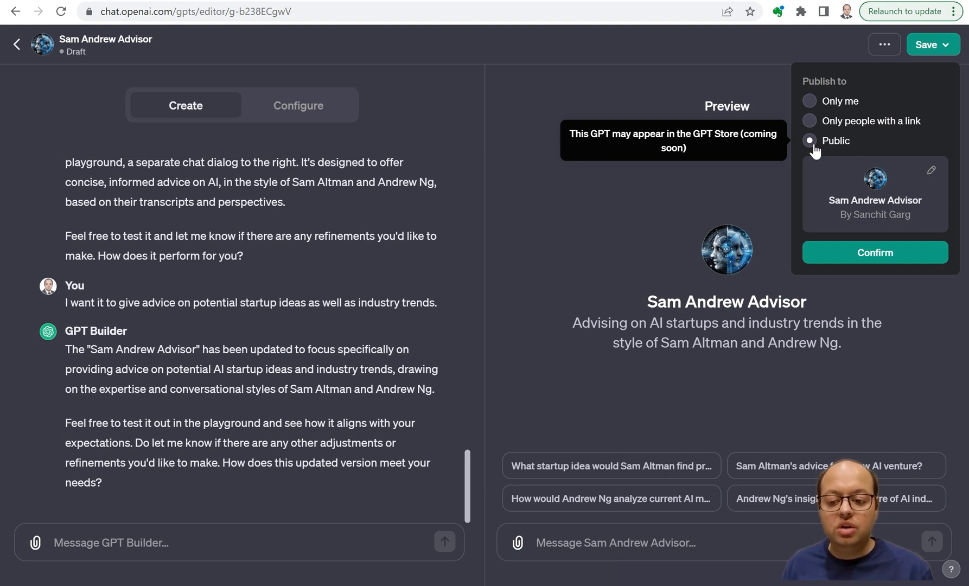
click(843, 107)
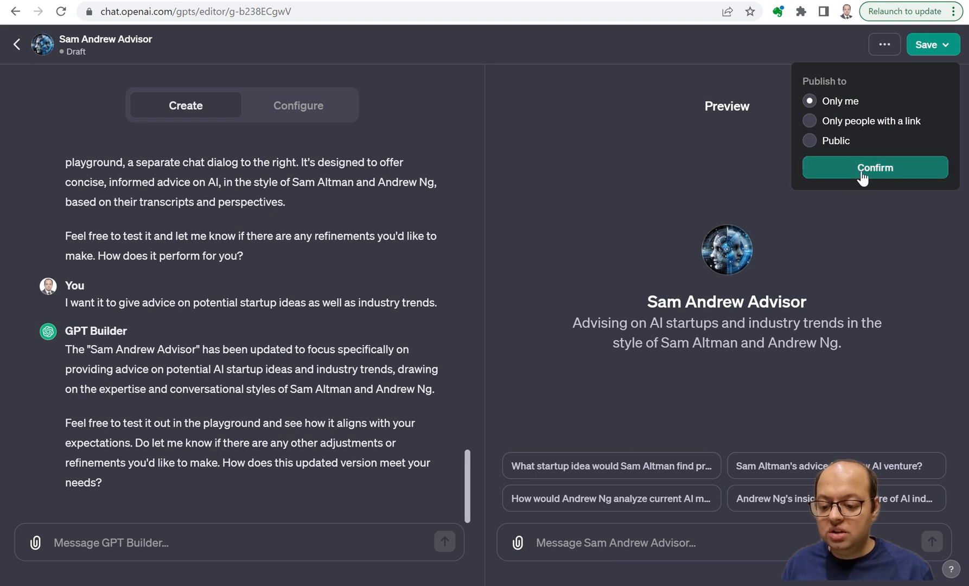
click(835, 174)
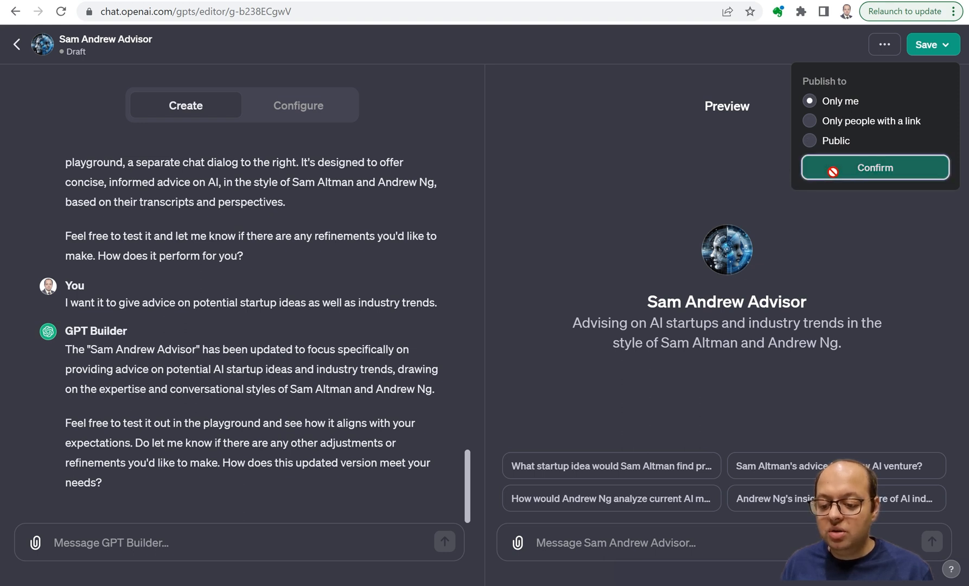